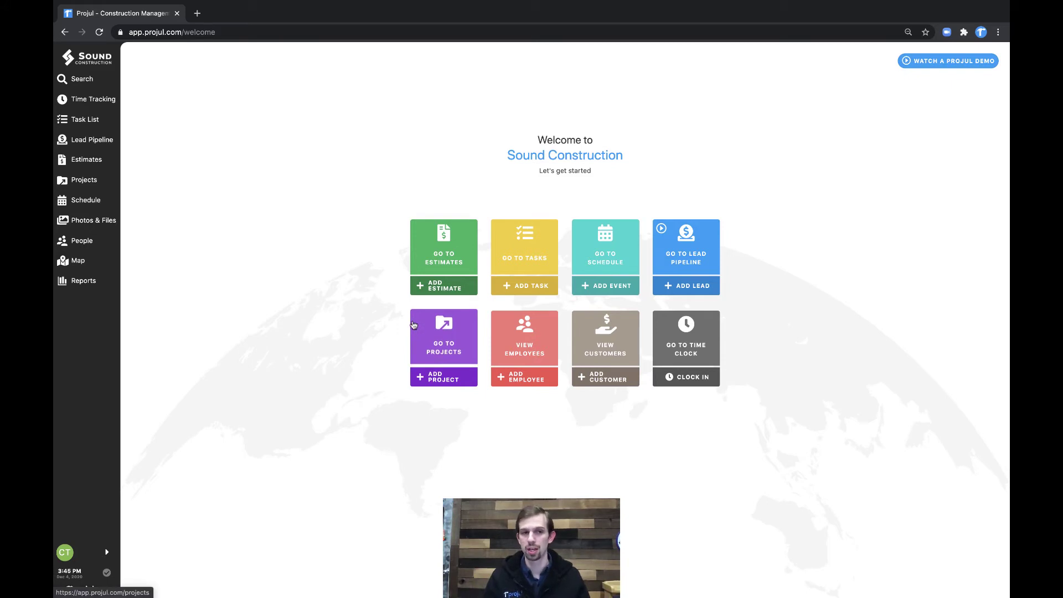
# Open the list of projects and display it in Gantt View.
pyautogui.moveTo(109, 180)
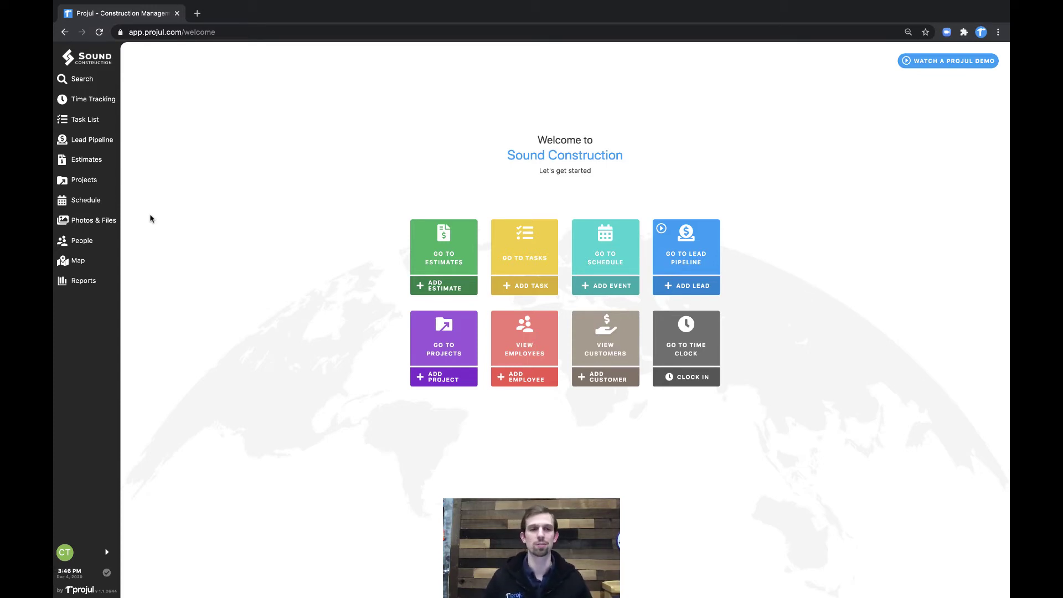
pyautogui.click(105, 182)
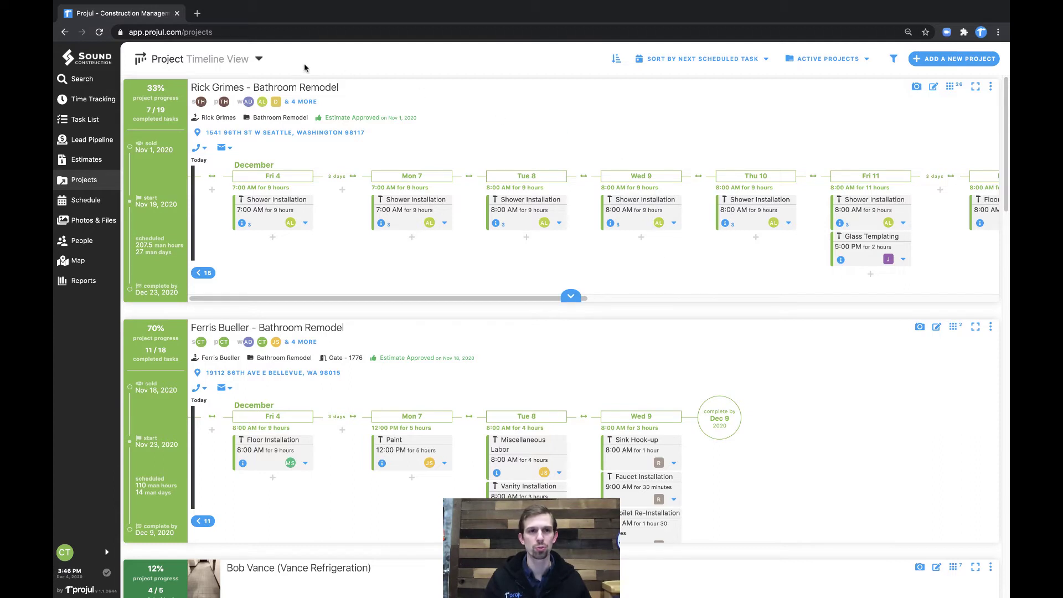
pyautogui.click(260, 59)
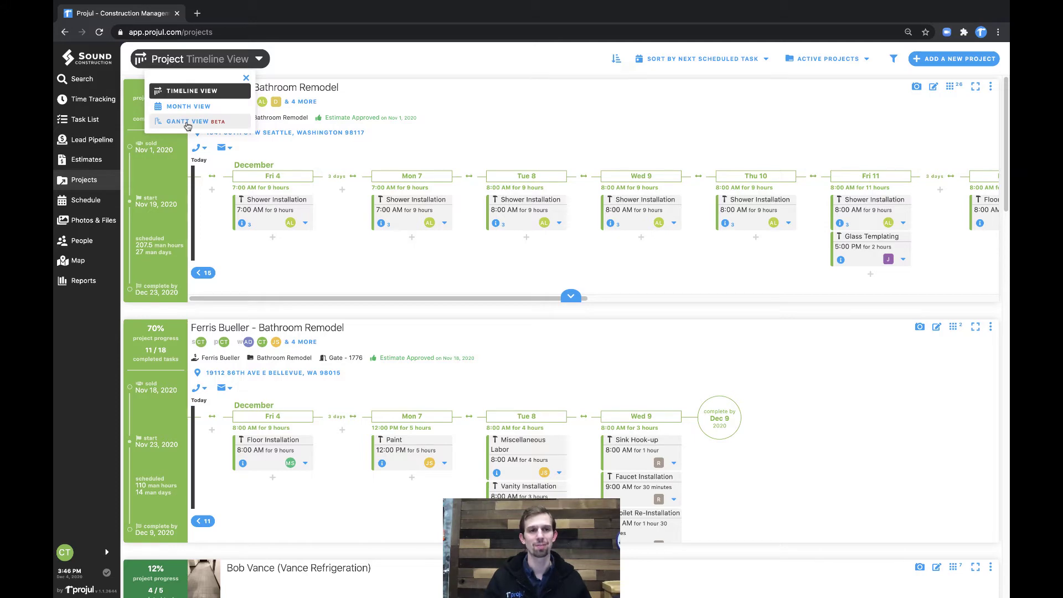
pyautogui.click(188, 123)
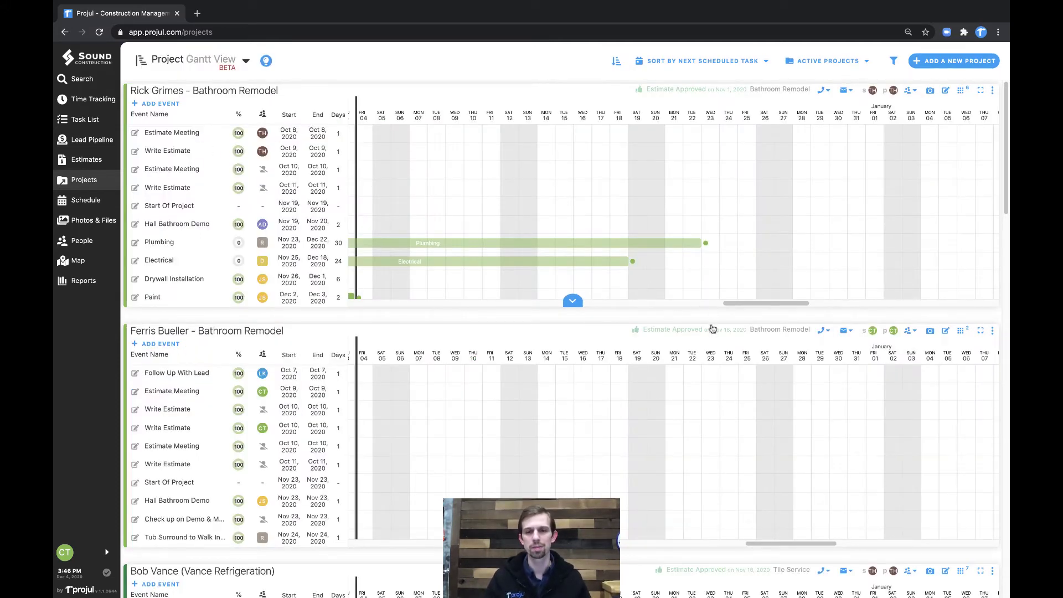
# Expand the second bathroom remodel's Gantt chart to full size and show its tasks from project start to end.
pyautogui.scroll(-1, 708, 328)
pyautogui.scroll(-8, 706, 329)
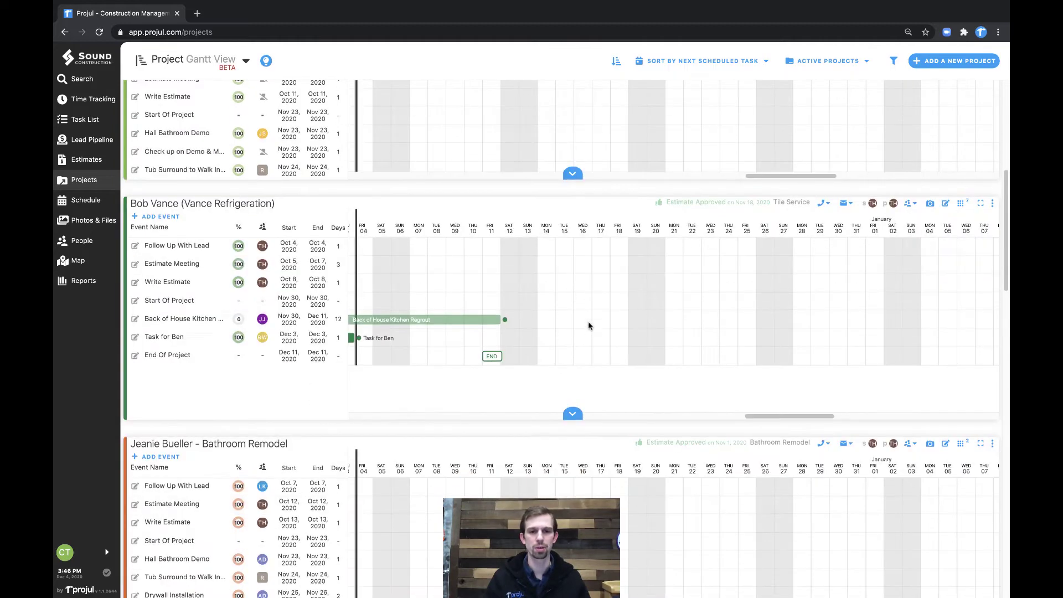
pyautogui.scroll(8, 606, 304)
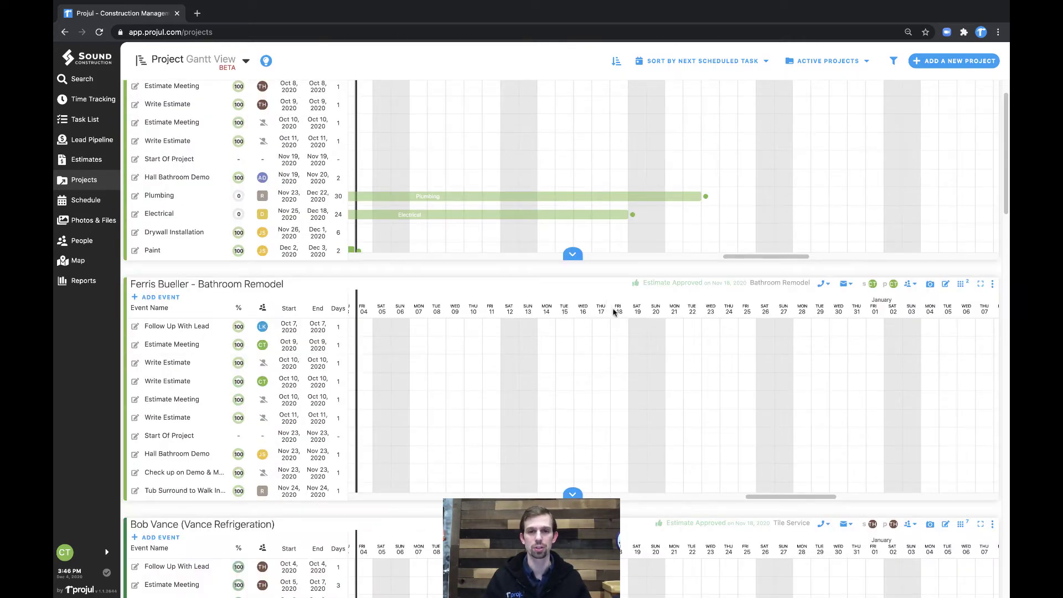
pyautogui.moveTo(808, 499); pyautogui.dragTo(778, 499)
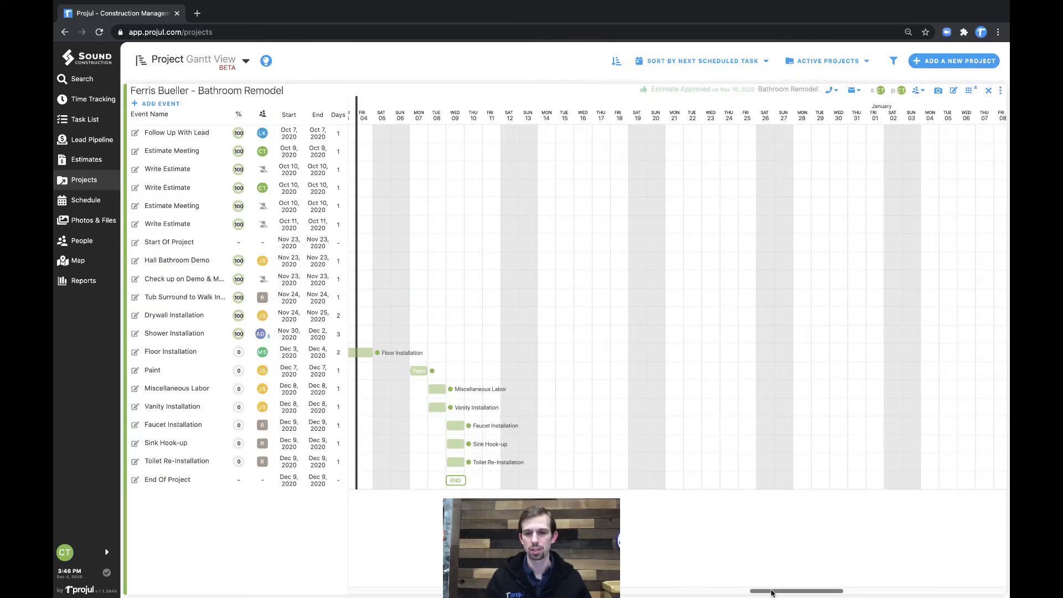
pyautogui.moveTo(774, 591); pyautogui.dragTo(724, 592)
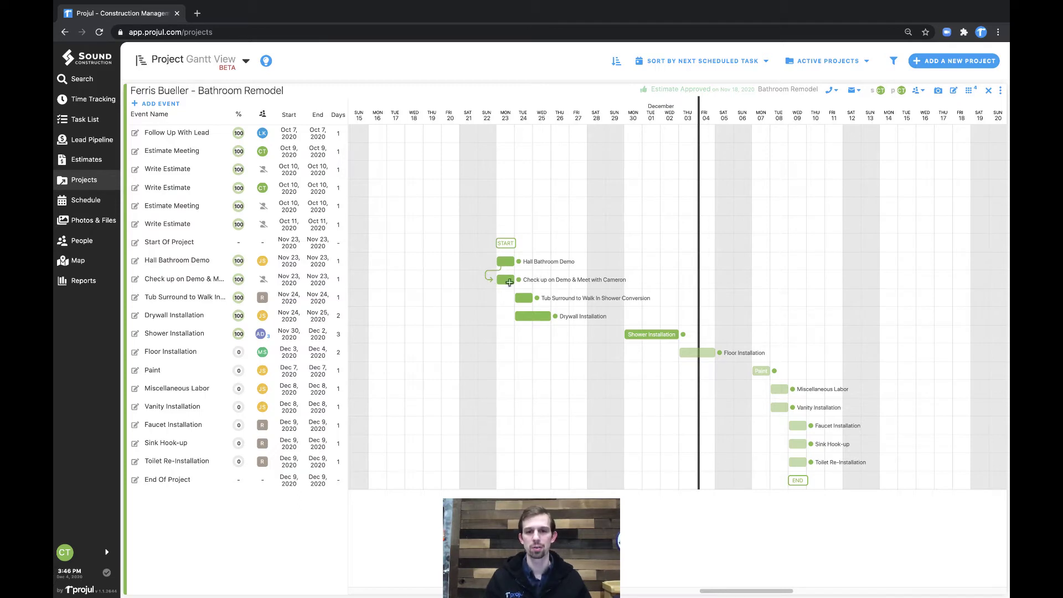
# Add a dependency from the "Check up on Demo" task to Drywall Installation and delete that link again.
pyautogui.moveTo(519, 280)
pyautogui.mouseDown()
pyautogui.moveTo(507, 293)
pyautogui.moveTo(529, 319)
pyautogui.mouseUp()
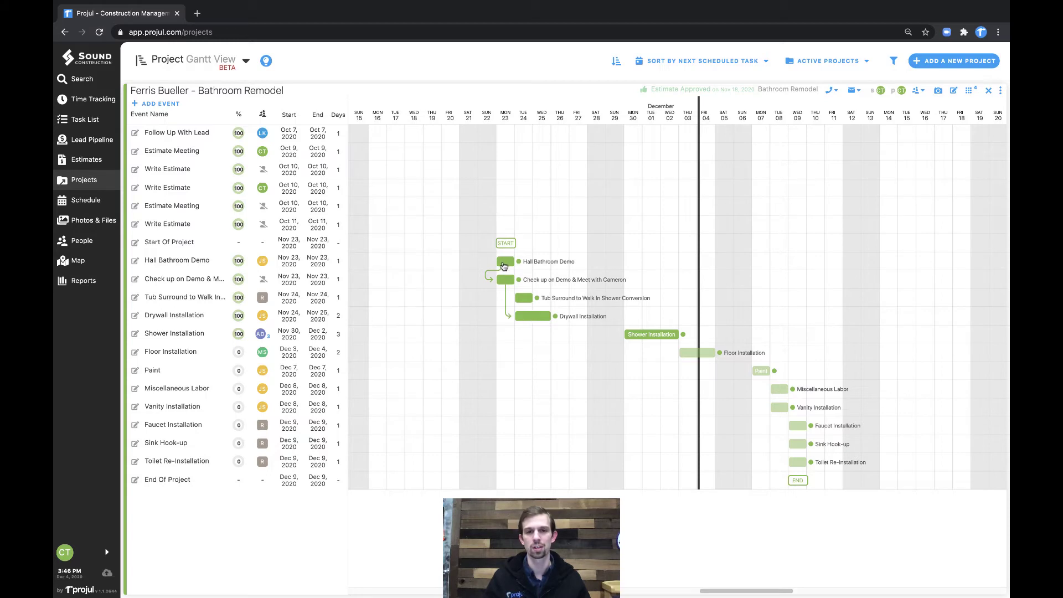
pyautogui.moveTo(504, 272)
pyautogui.mouseDown()
pyautogui.moveTo(552, 269)
pyautogui.moveTo(505, 271)
pyautogui.mouseUp()
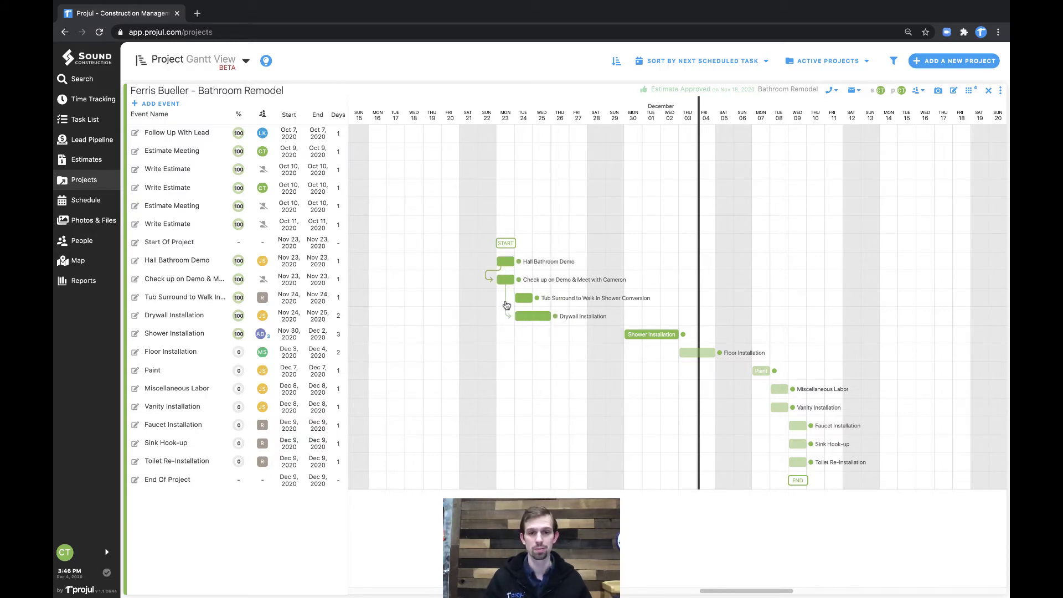
pyautogui.click(506, 304)
pyautogui.moveTo(501, 268)
pyautogui.mouseDown()
pyautogui.moveTo(555, 270)
pyautogui.moveTo(502, 270)
pyautogui.mouseUp()
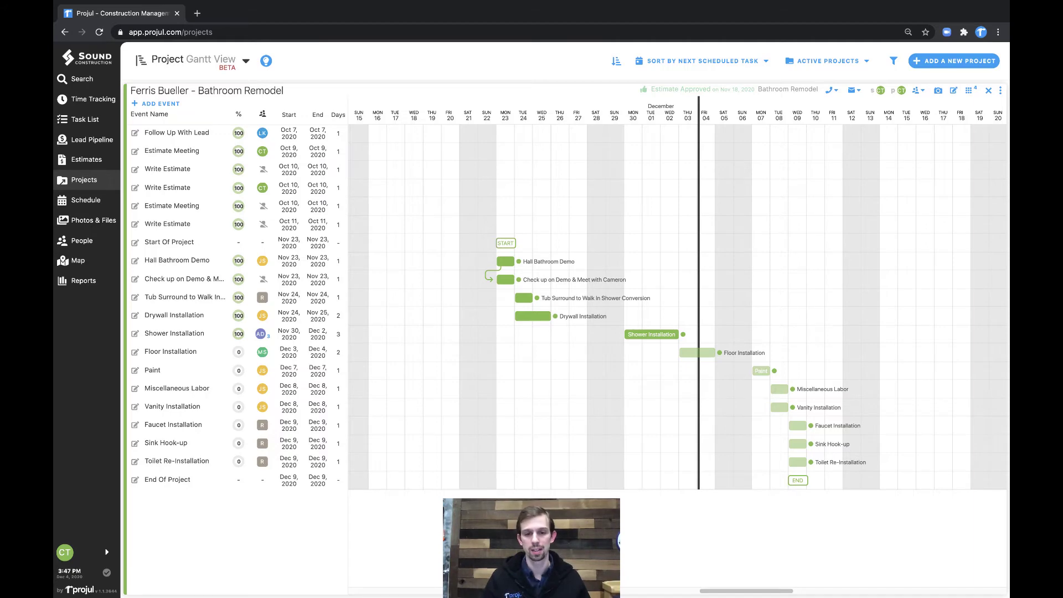
# Return the project list to Timeline View and view the first project's sales representative, project manager and workers.
pyautogui.click(175, 58)
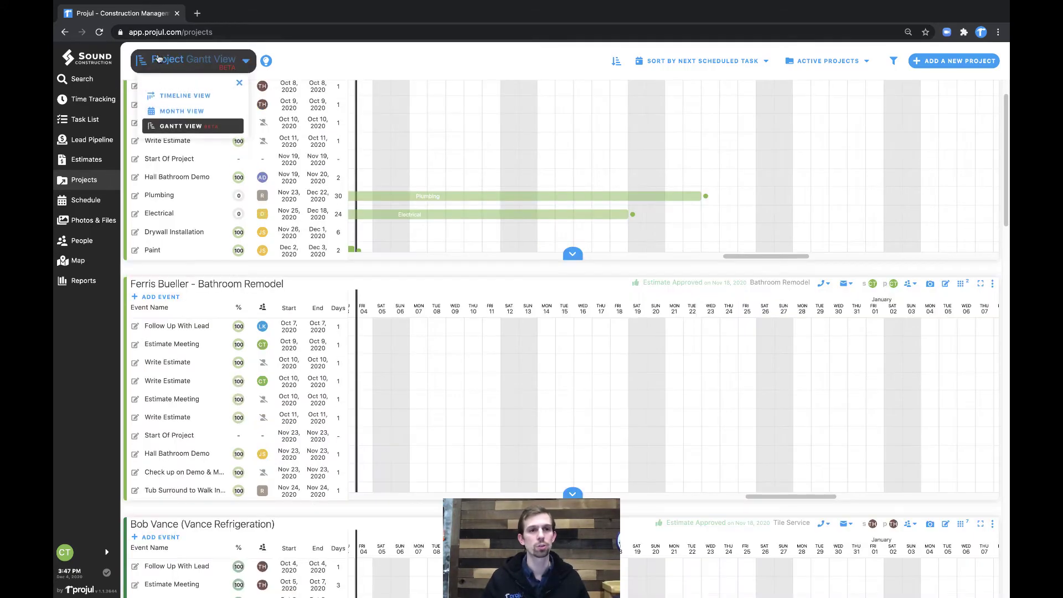
pyautogui.click(172, 97)
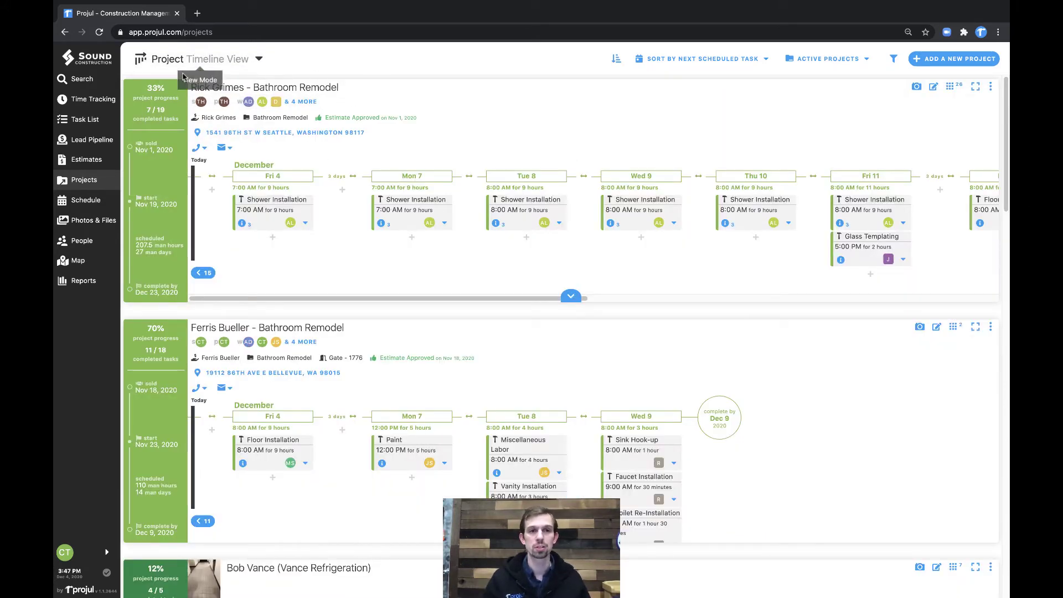
pyautogui.click(199, 102)
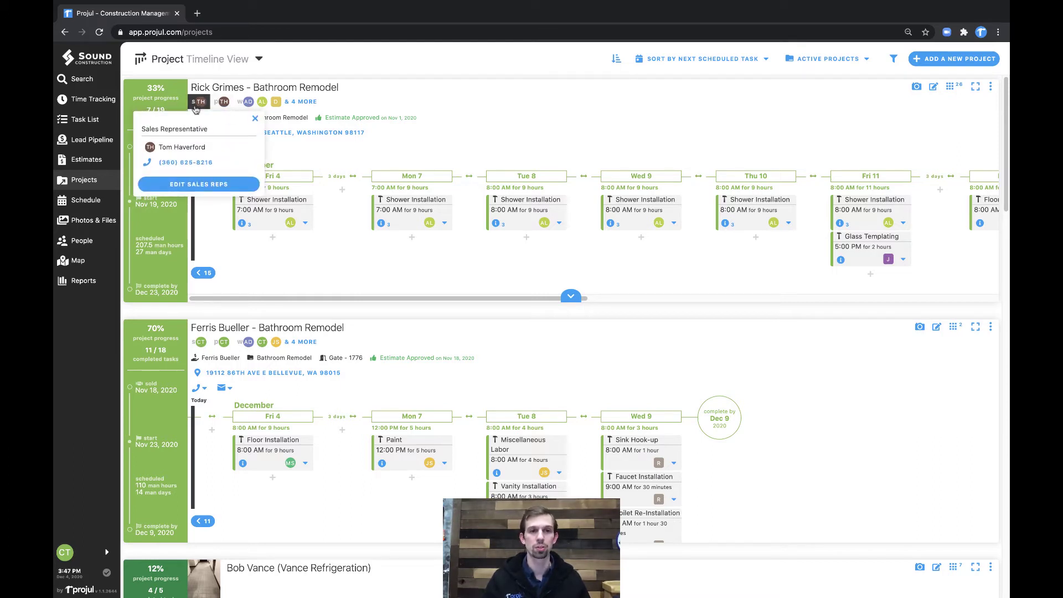
pyautogui.click(225, 103)
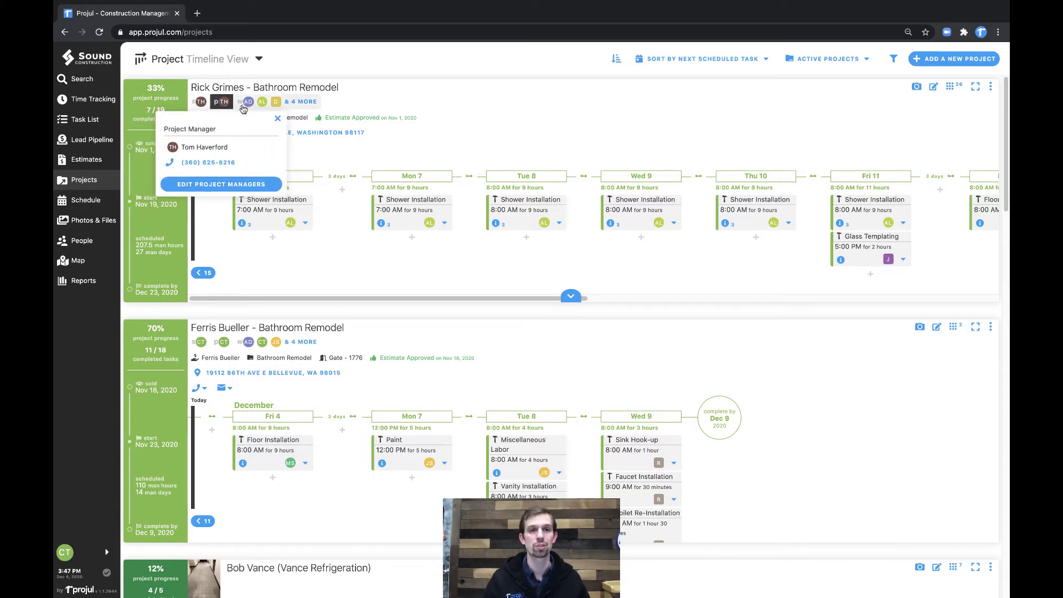
pyautogui.click(250, 105)
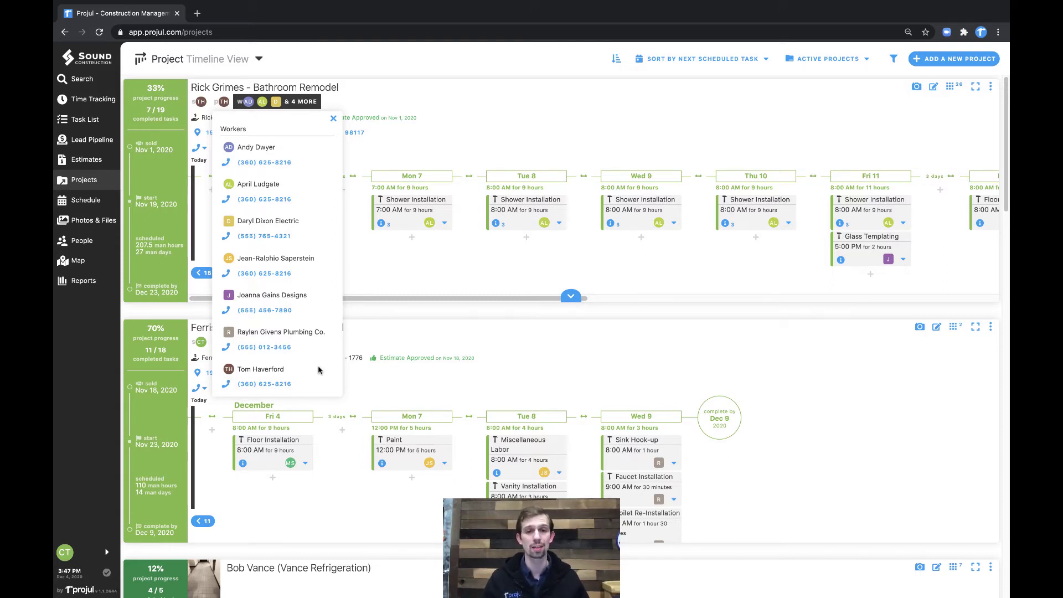
pyautogui.click(301, 104)
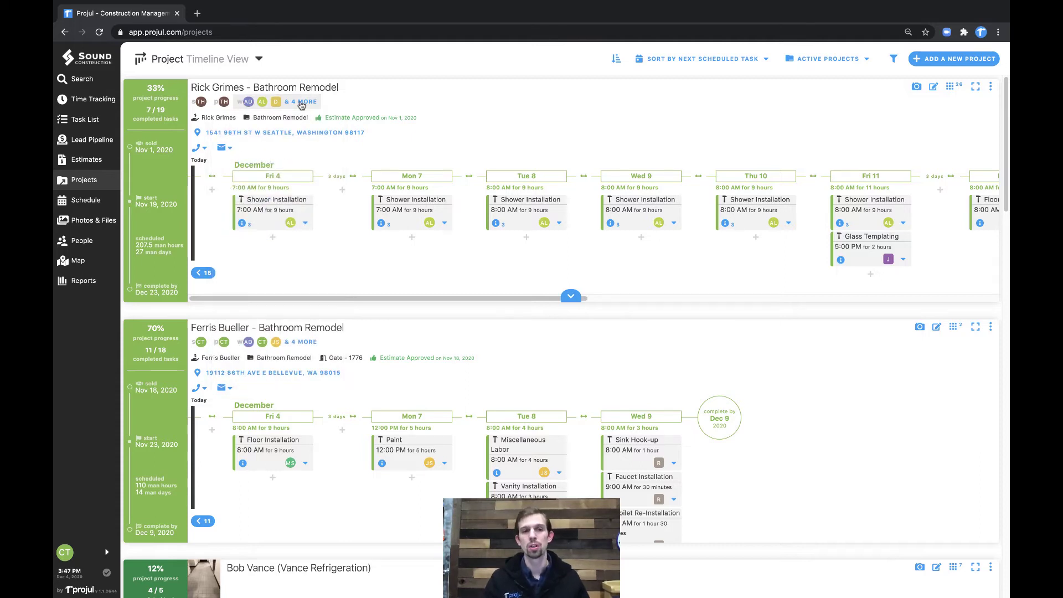
pyautogui.click(302, 104)
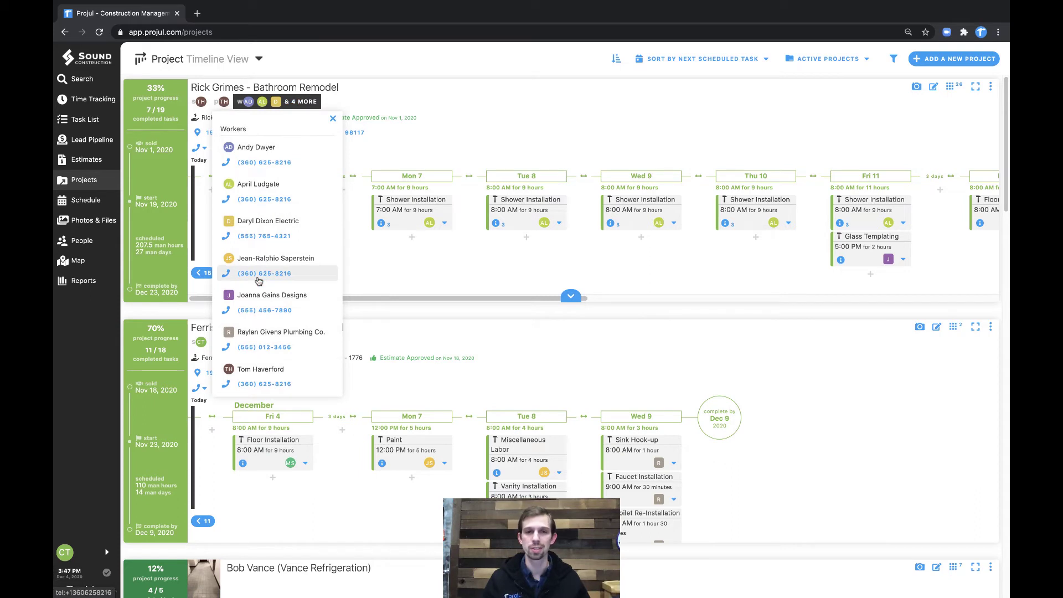
pyautogui.click(468, 115)
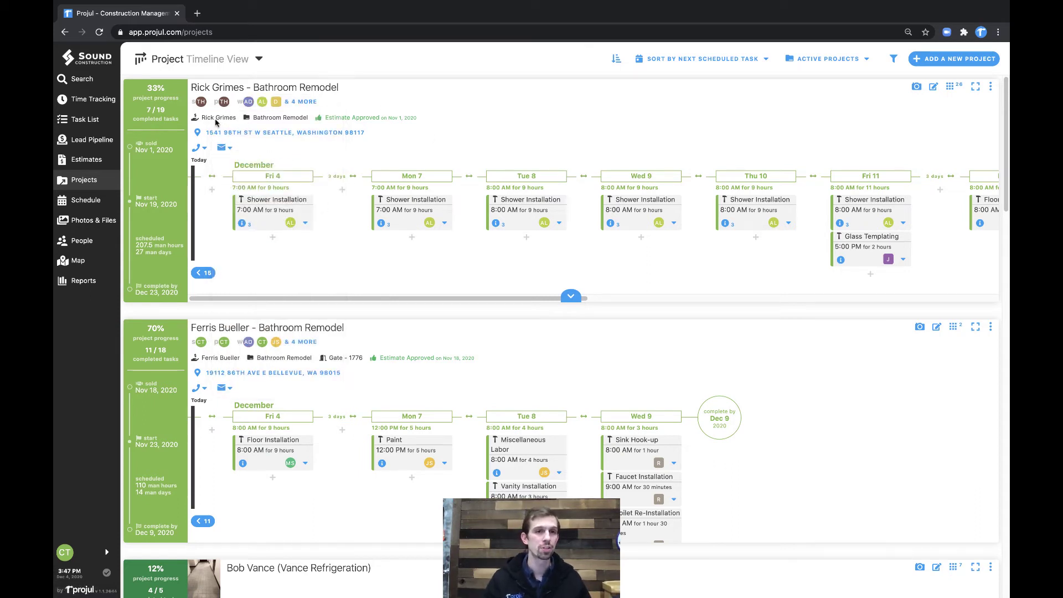
# Review the first project's approved estimate, including the Countertop section's change options and the contract details, and close it.
pyautogui.click(356, 120)
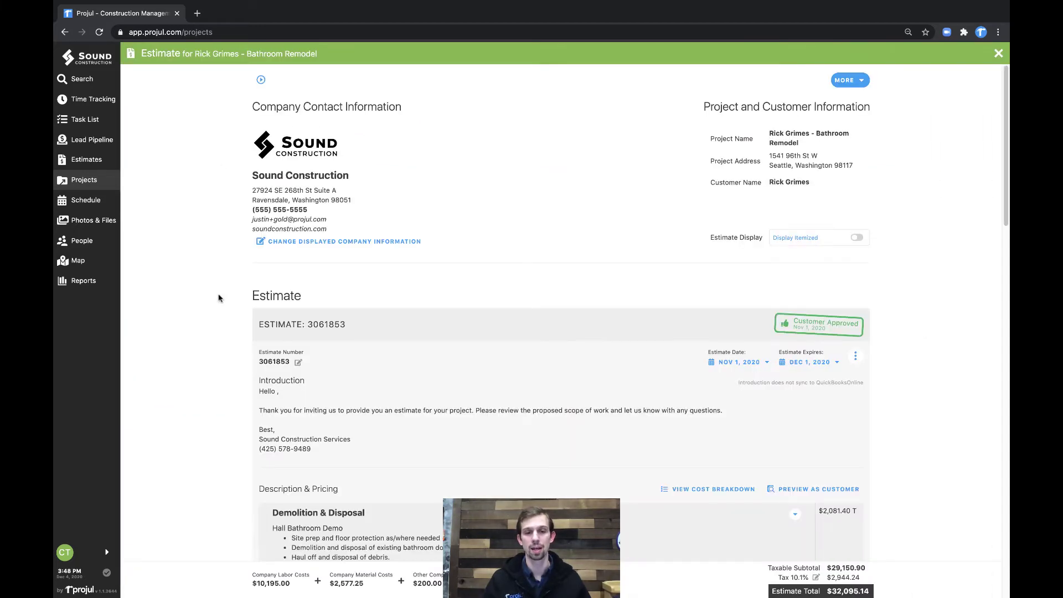
pyautogui.scroll(-15, 887, 343)
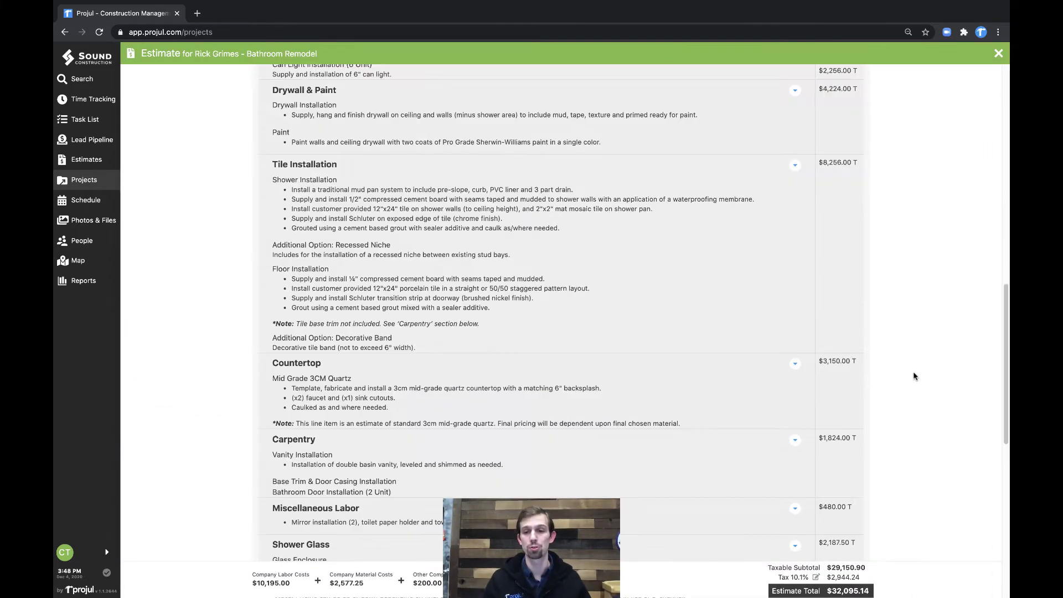
pyautogui.click(796, 367)
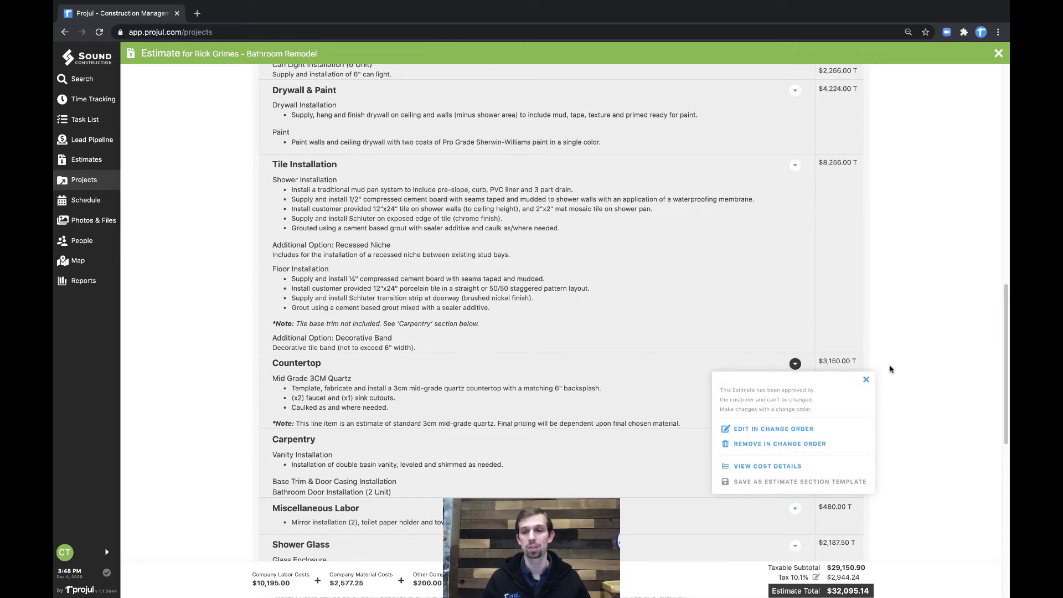
pyautogui.scroll(-4, 915, 379)
pyautogui.scroll(-5, 915, 379)
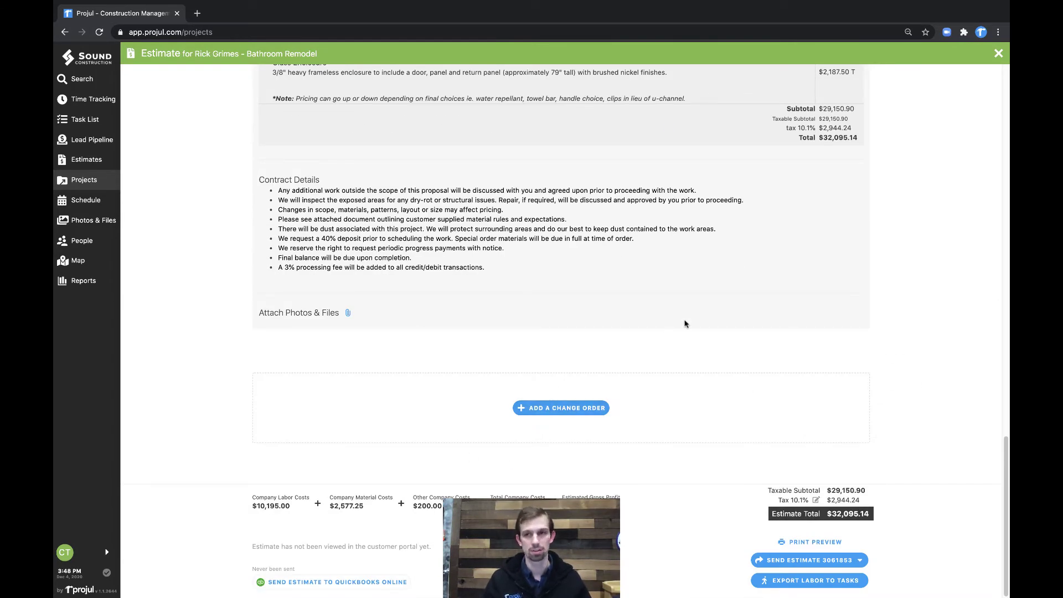
pyautogui.click(999, 53)
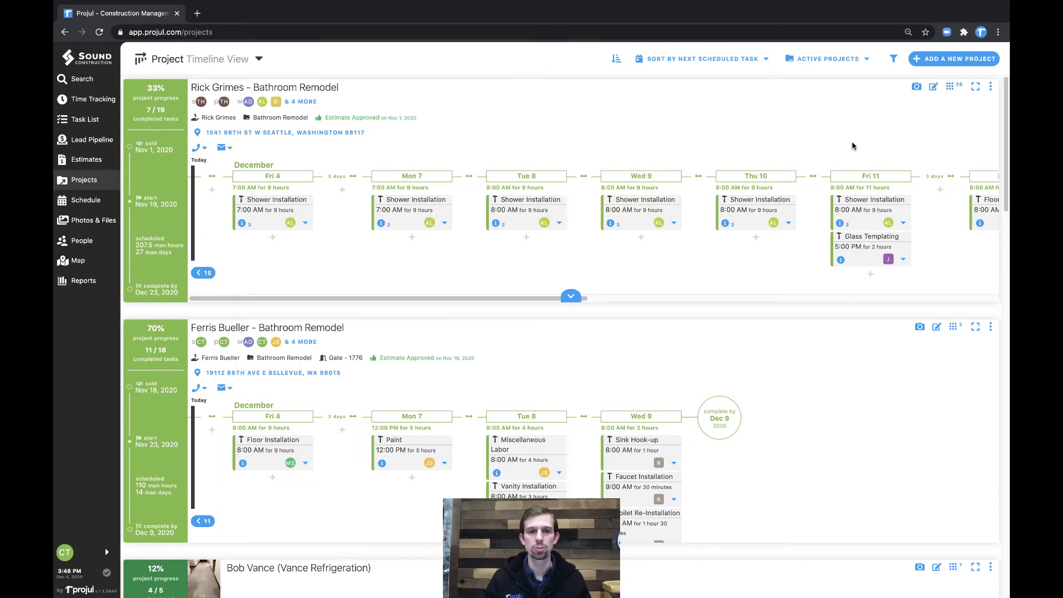
# View the sorting options available for the active projects.
pyautogui.scroll(-1, 756, 310)
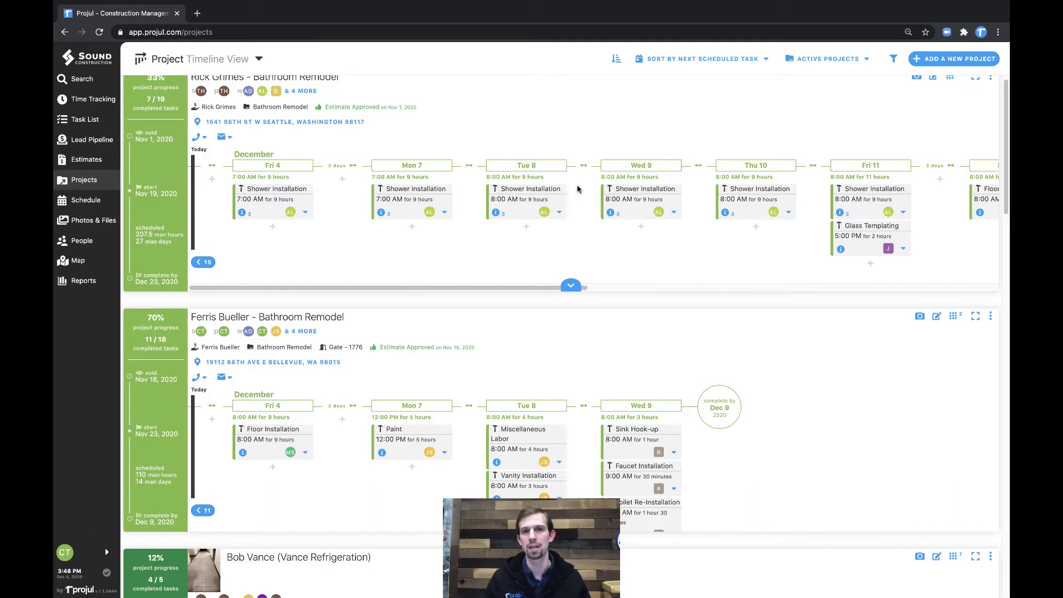
pyautogui.click(687, 62)
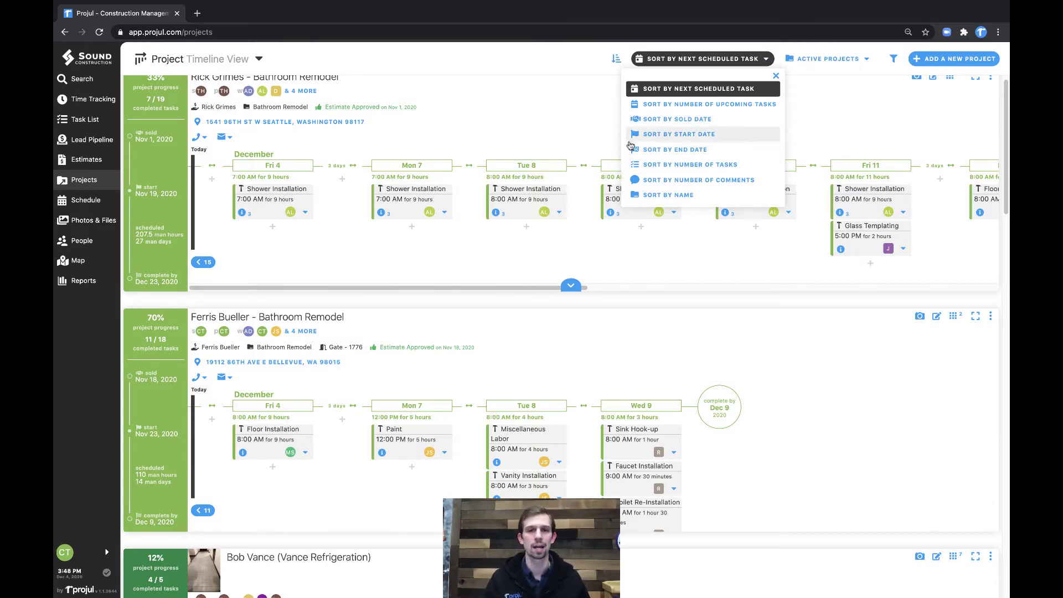
pyautogui.click(588, 124)
pyautogui.scroll(1, 563, 142)
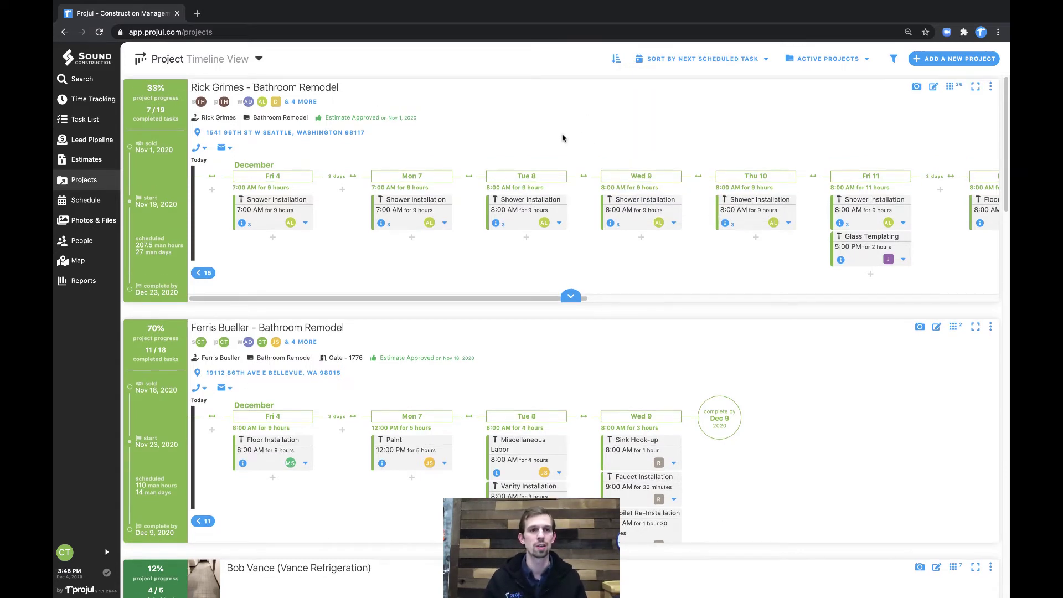
pyautogui.moveTo(164, 95)
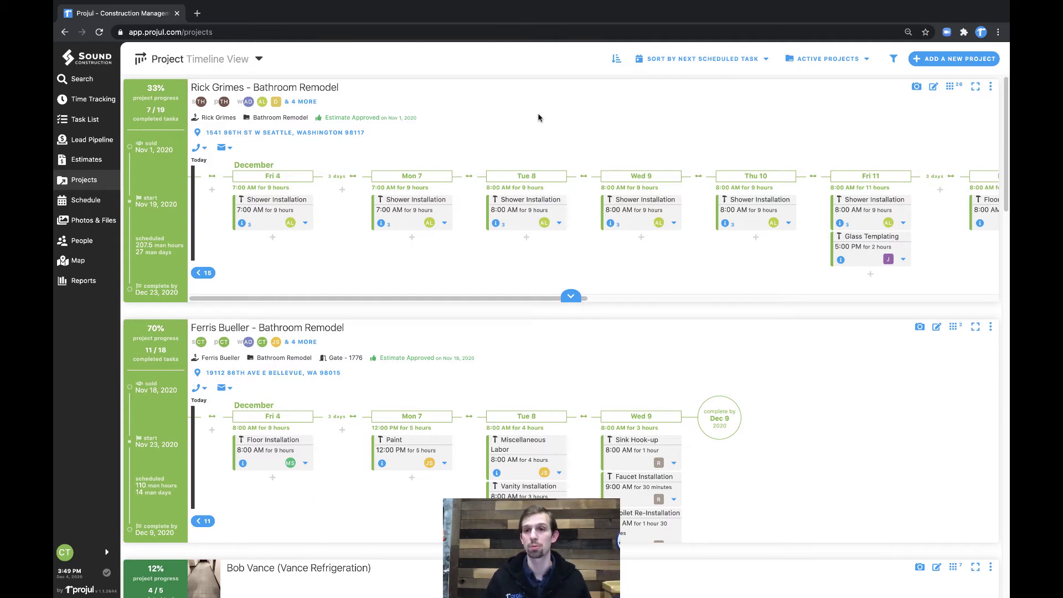
# Open the first project's photos, browse them and check the photo filter options.
pyautogui.click(953, 92)
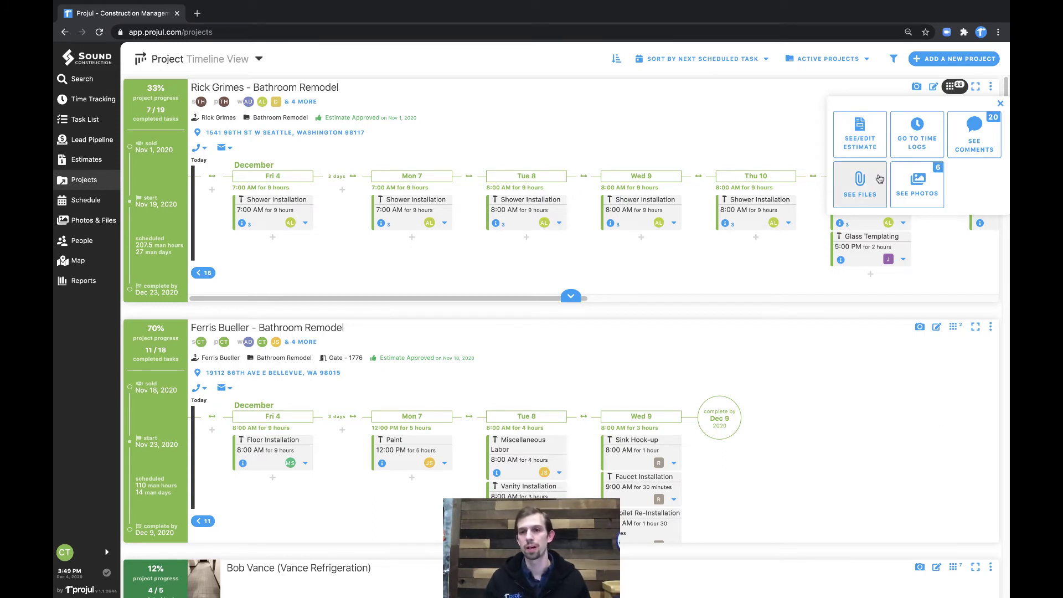
pyautogui.click(938, 189)
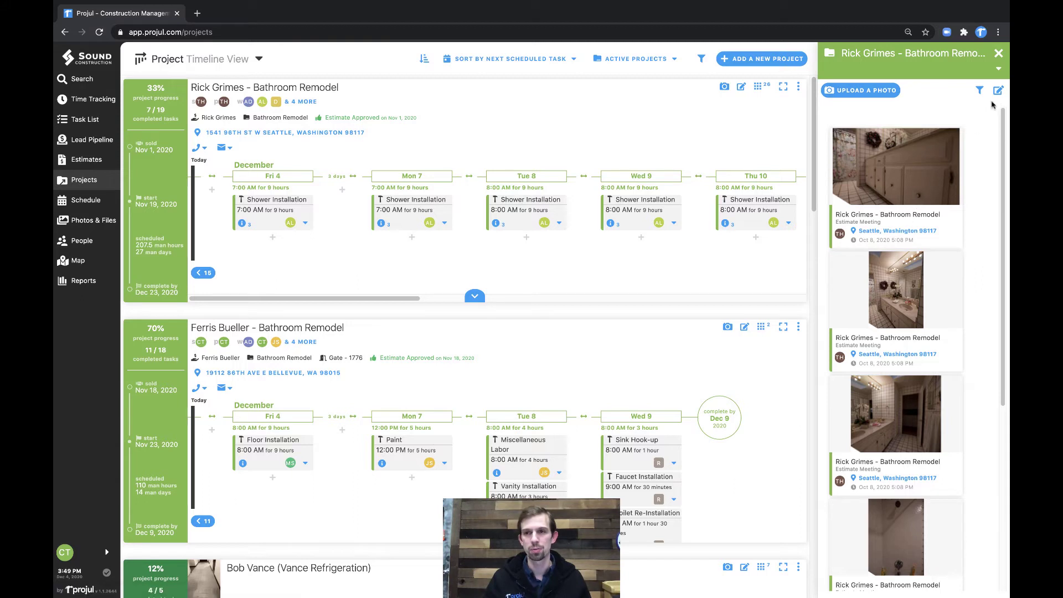
pyautogui.scroll(-3, 932, 347)
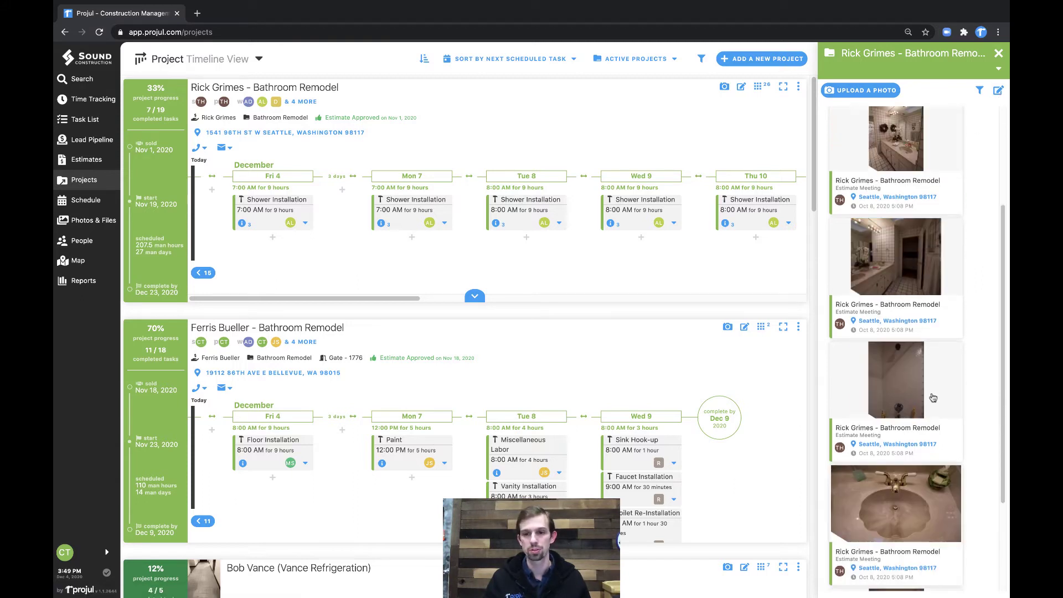
pyautogui.click(981, 91)
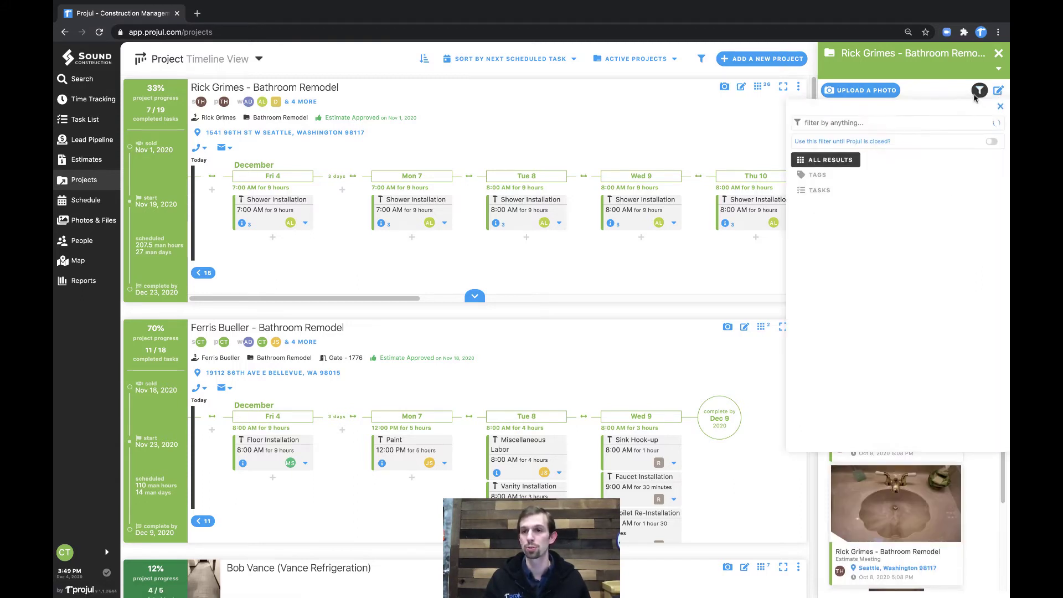
pyautogui.click(1000, 108)
# Select the first project's first two photos for editing, review the tags available for them, and cancel the tagging.
pyautogui.click(998, 91)
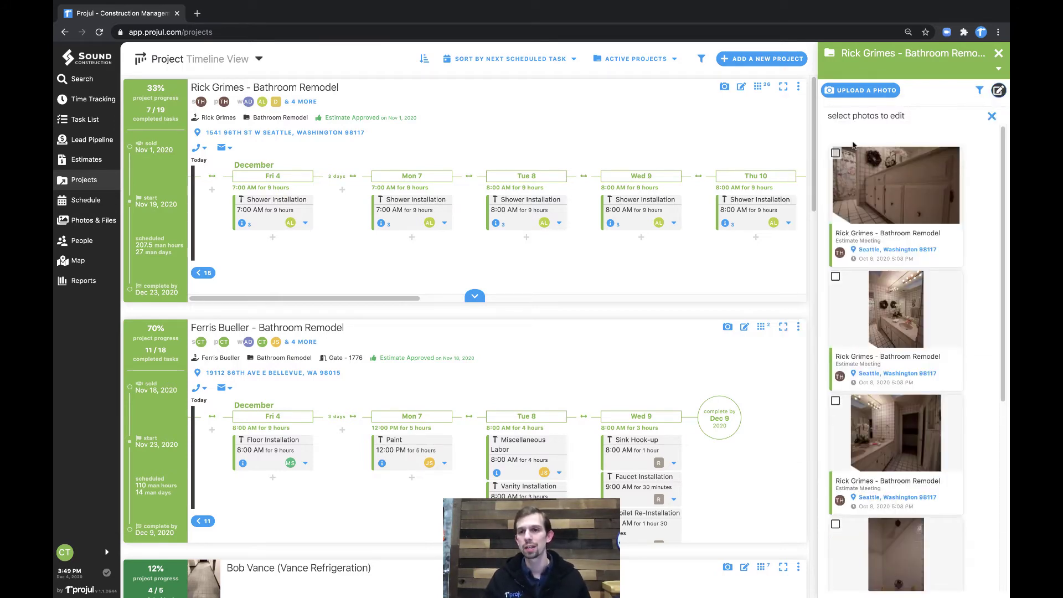
pyautogui.click(836, 155)
pyautogui.click(836, 277)
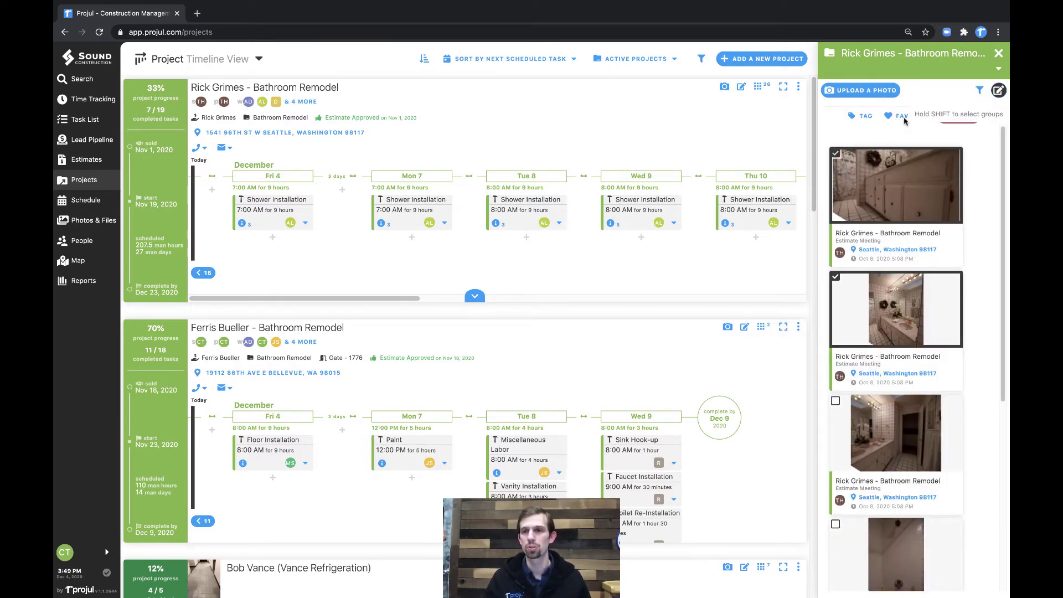
pyautogui.click(861, 118)
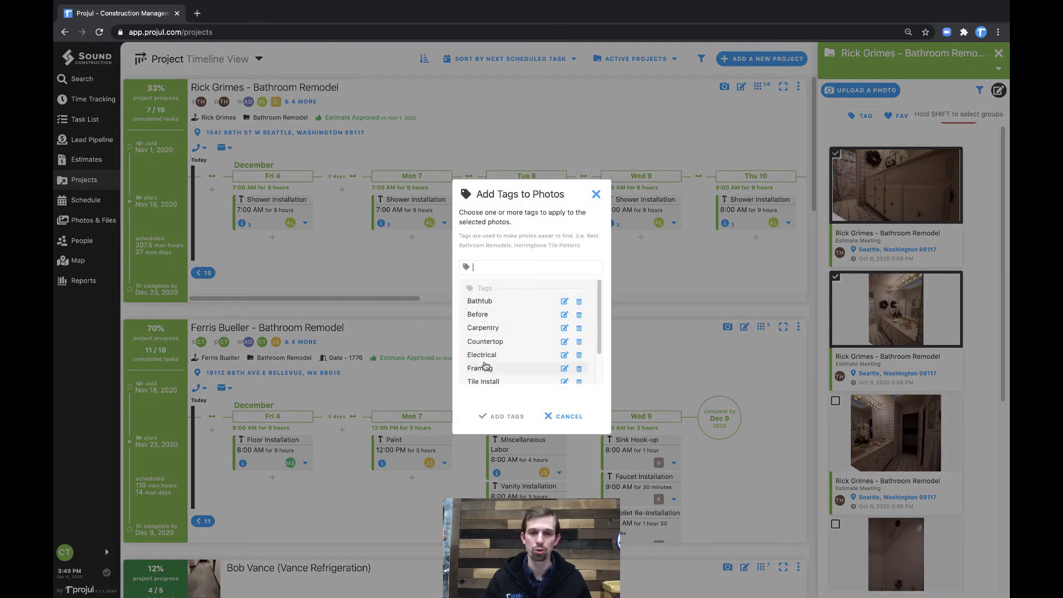
pyautogui.scroll(-2, 483, 366)
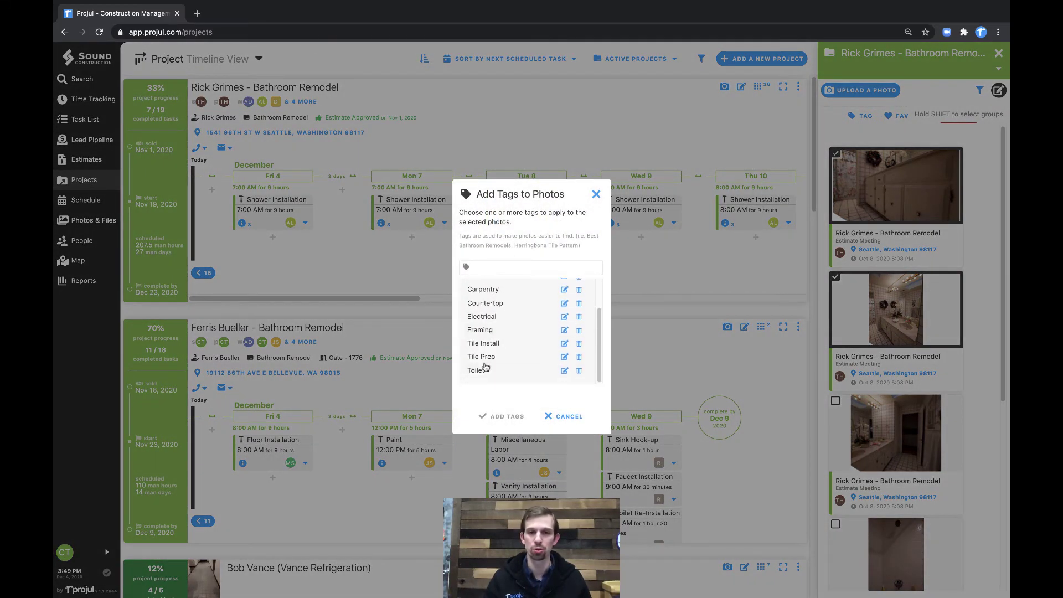
pyautogui.click(571, 420)
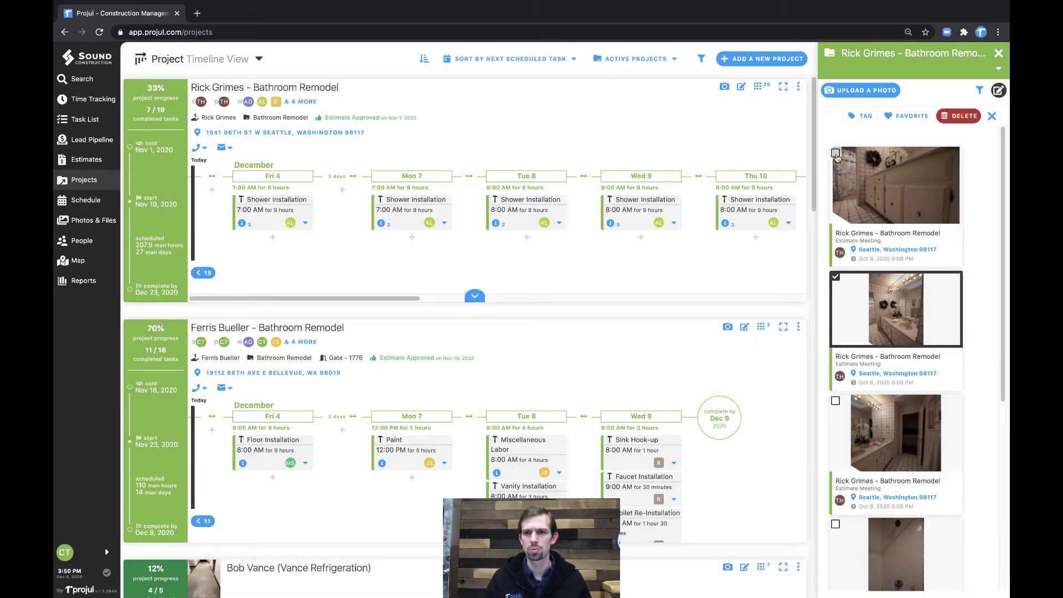
# Preview the project's second photo at full size, leave photo editing and close the project's photos.
pyautogui.click(838, 286)
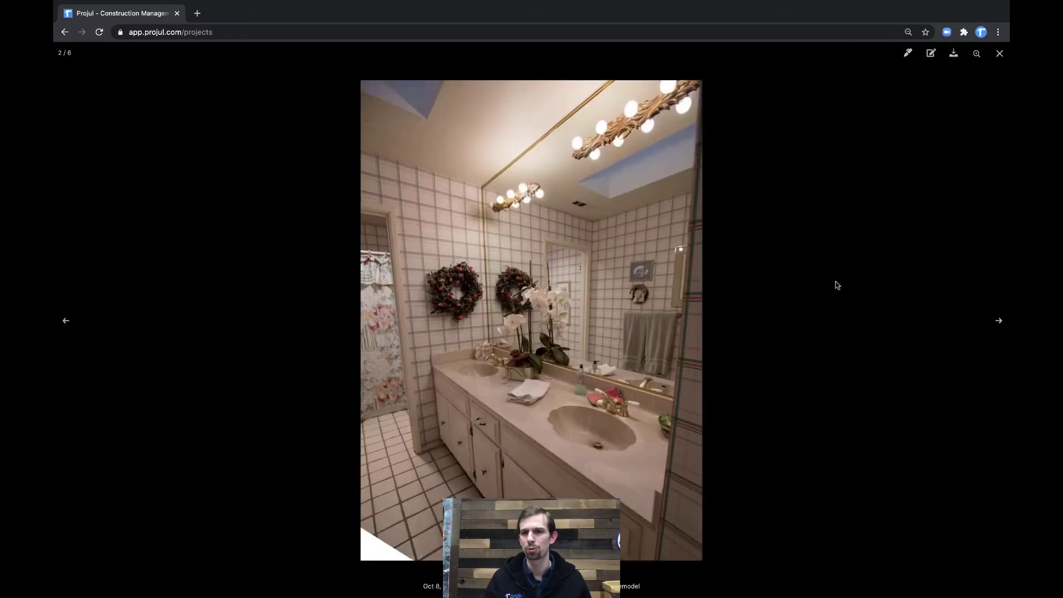
pyautogui.click(1000, 53)
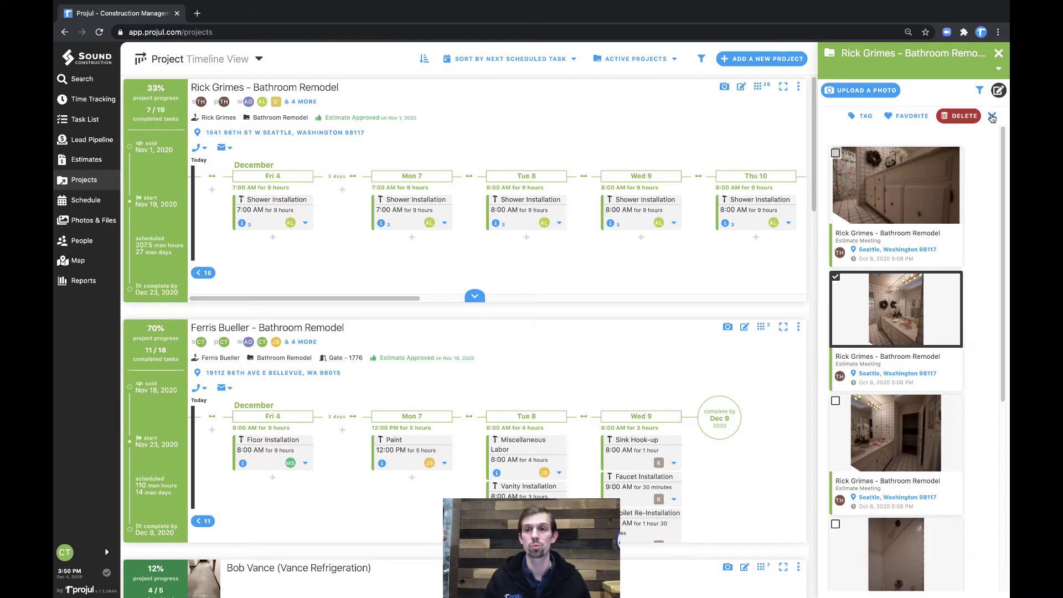
pyautogui.click(992, 117)
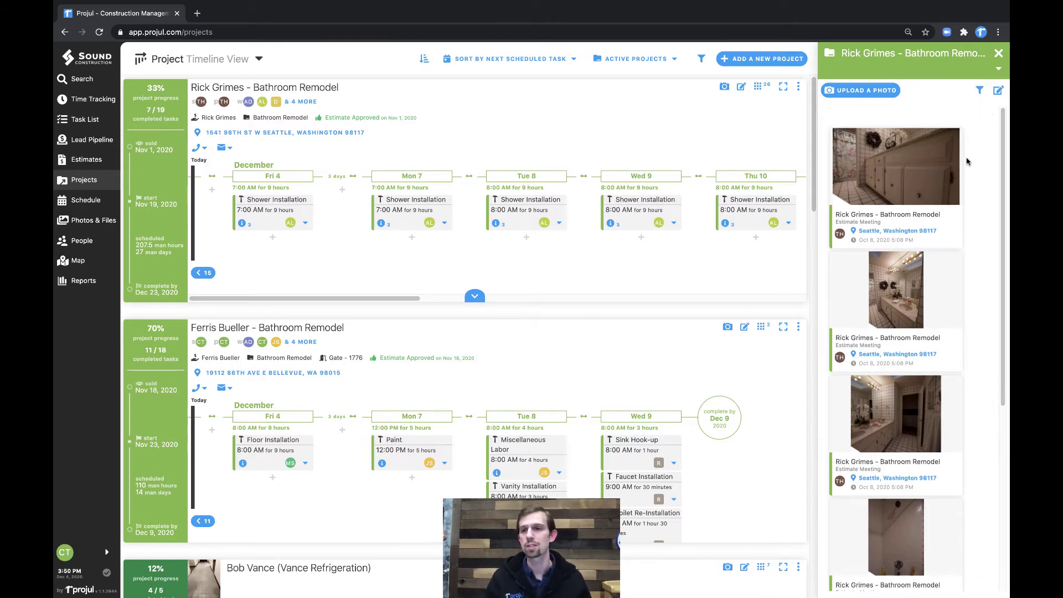
pyautogui.click(999, 55)
# Open the first project's comments, read through the Estimate Meeting comments and return to the comment list.
pyautogui.click(951, 87)
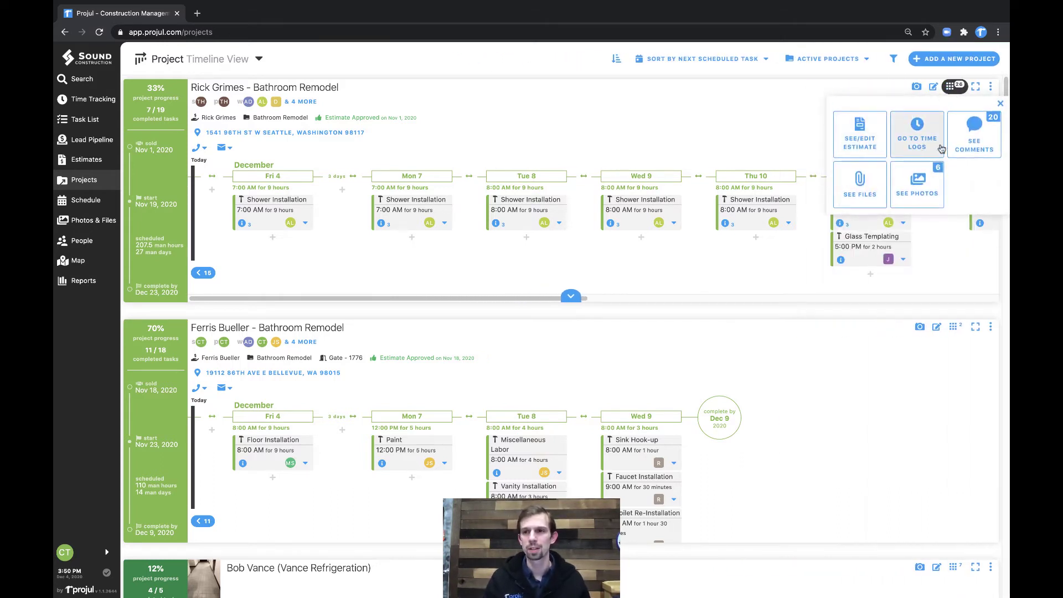
pyautogui.click(976, 147)
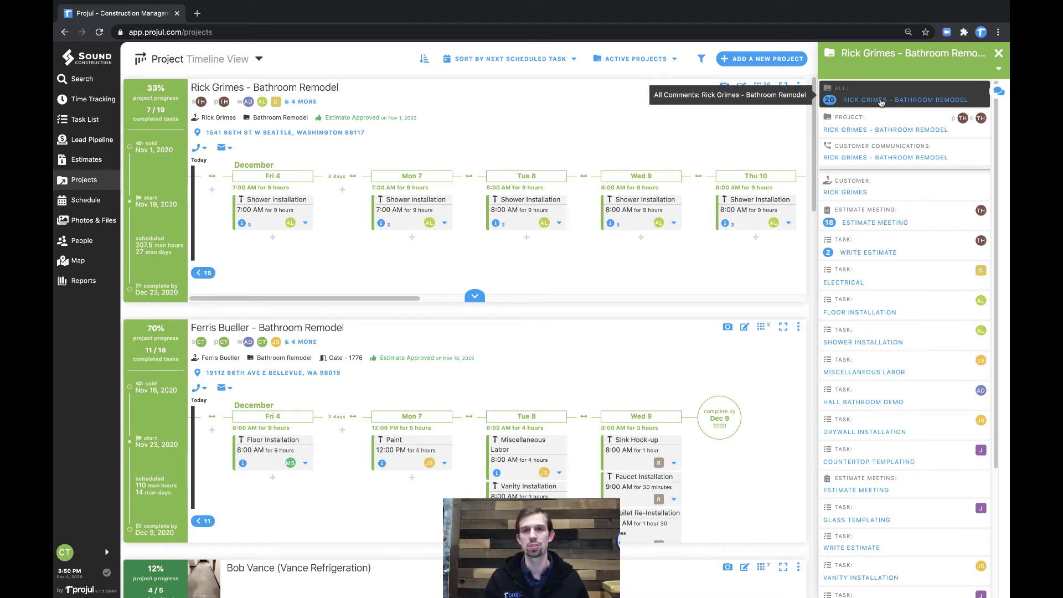
pyautogui.click(892, 217)
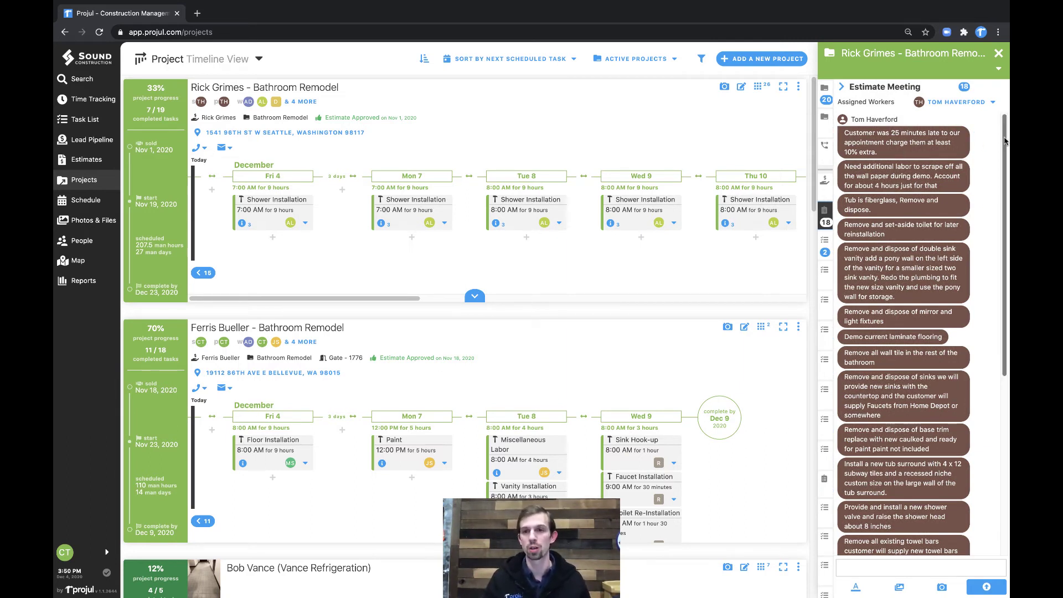
pyautogui.moveTo(1007, 142); pyautogui.dragTo(1009, 324)
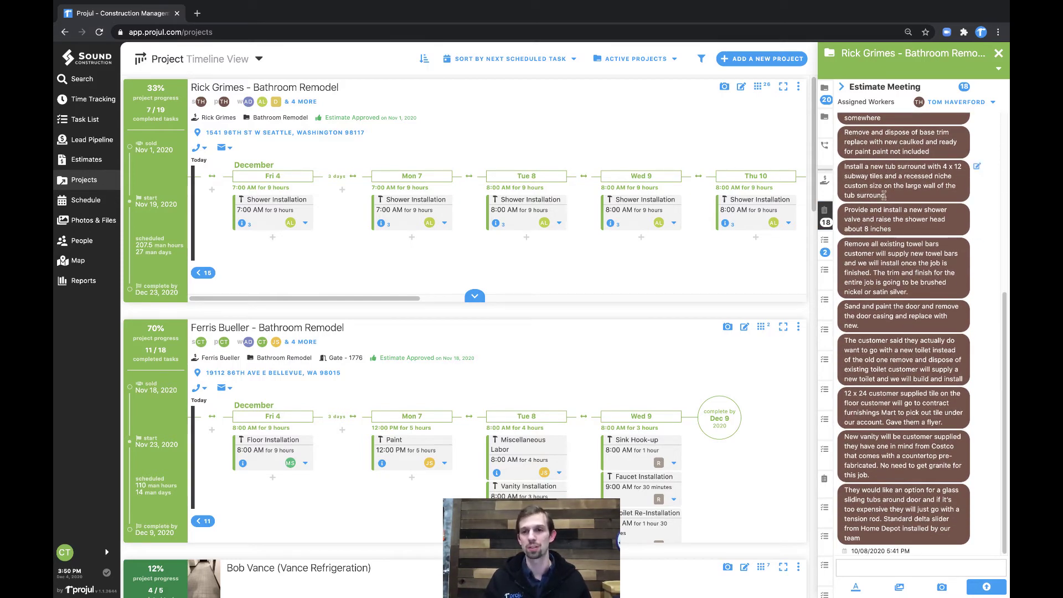
pyautogui.click(841, 86)
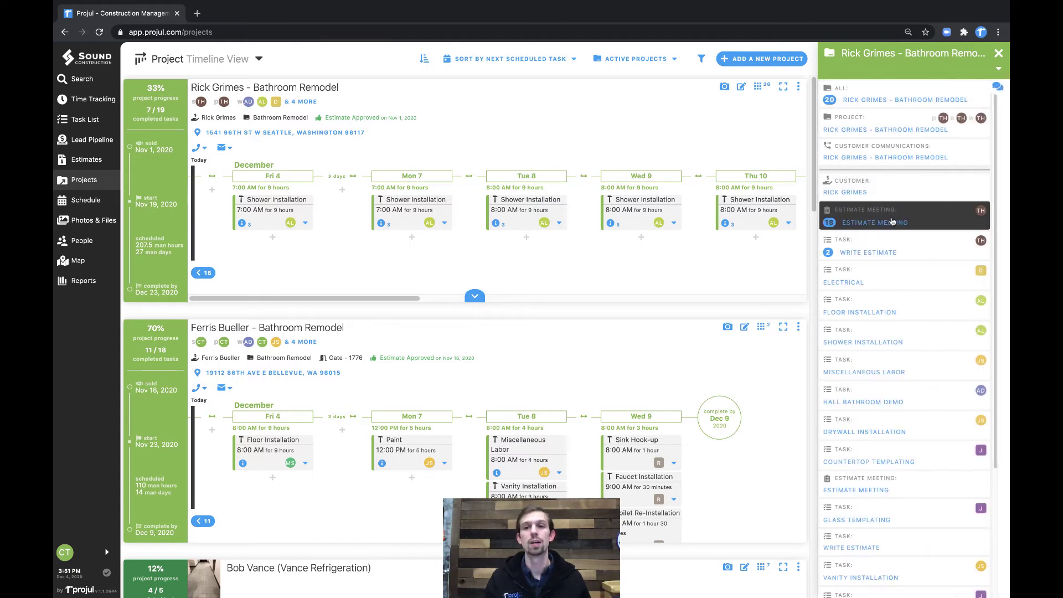
# Read the Write Estimate task's comments and the combined list of all comments on the project.
pyautogui.click(909, 258)
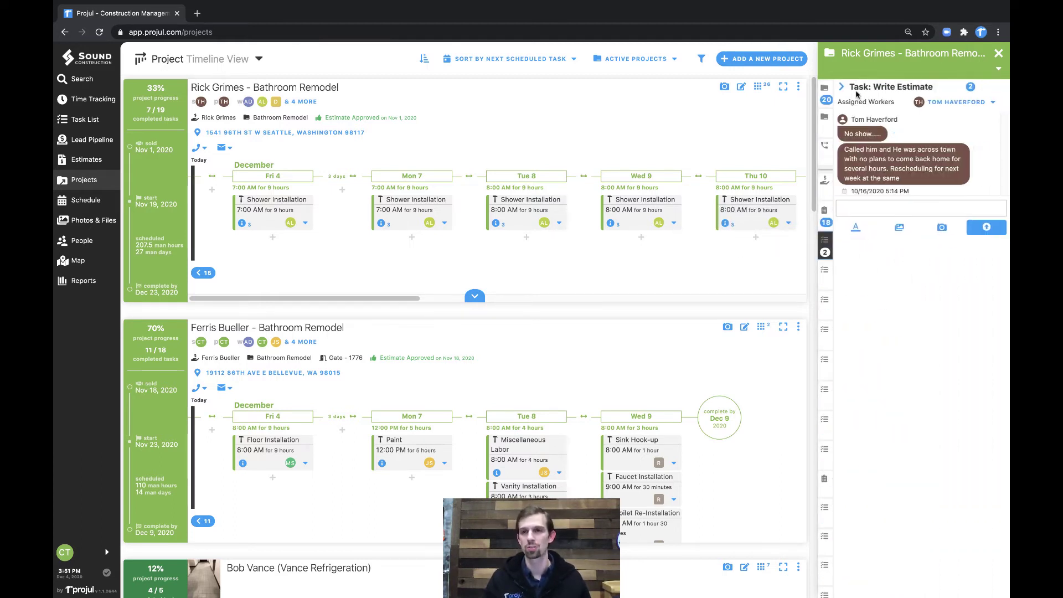
pyautogui.click(845, 90)
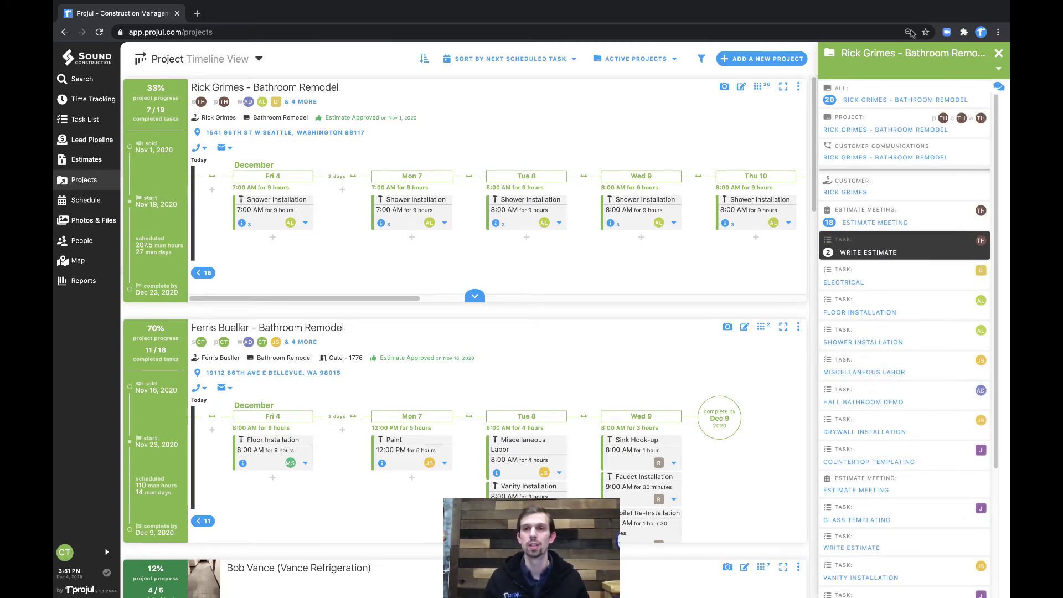
pyautogui.click(895, 89)
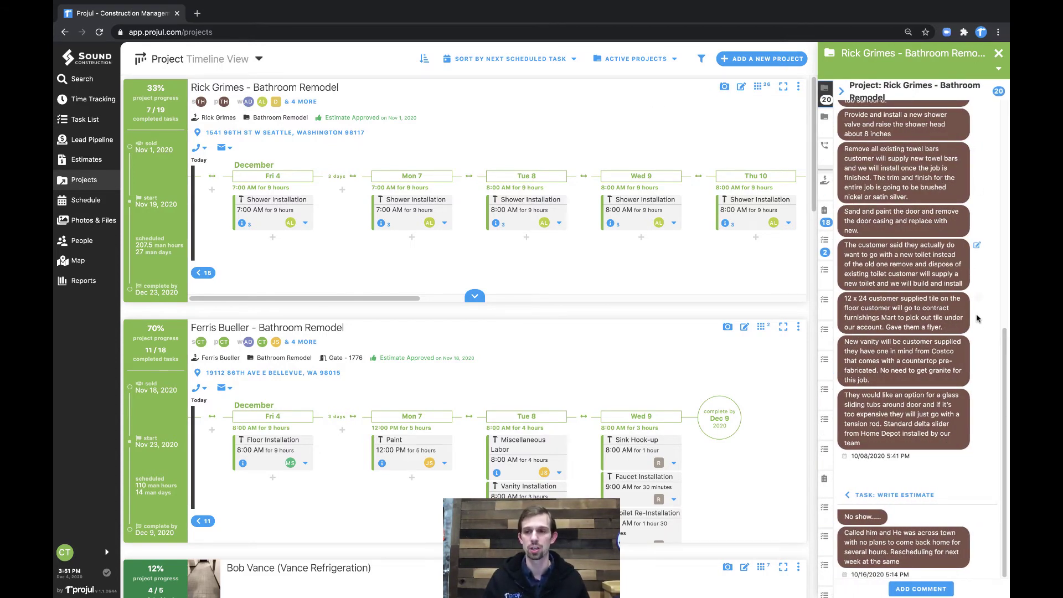
pyautogui.moveTo(1004, 349); pyautogui.dragTo(1004, 125)
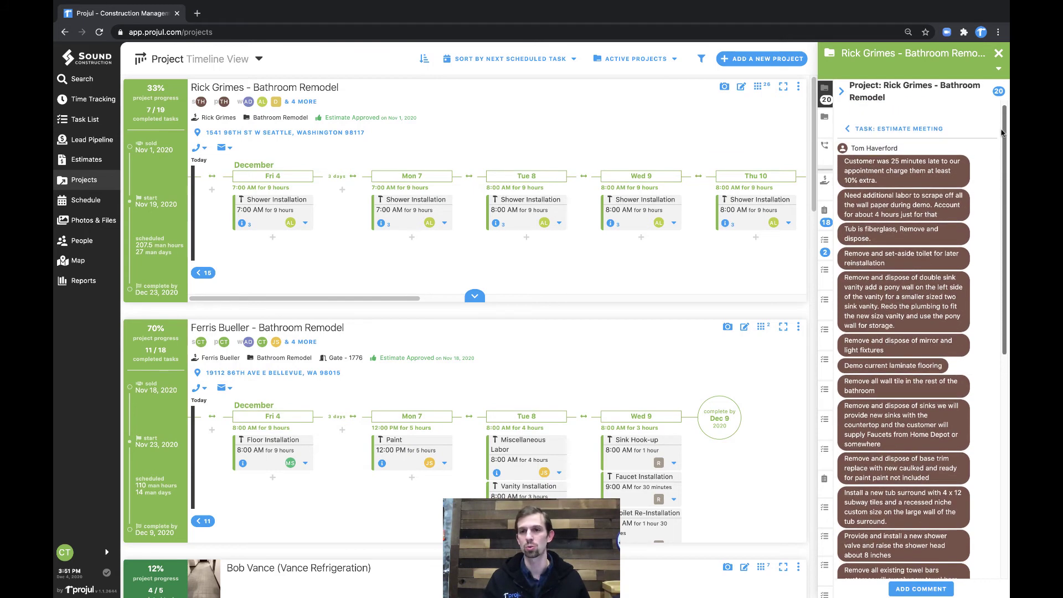
# Open the comments of the first project's Friday 4 Shower Installation task, ready a new comment entry, and close them without commenting.
pyautogui.click(303, 224)
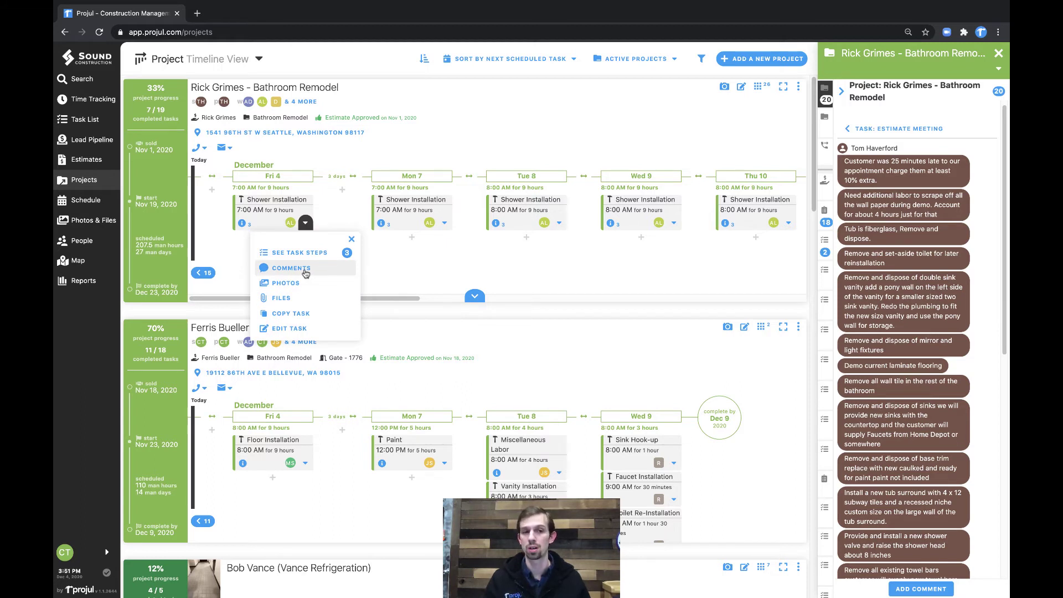
pyautogui.click(212, 260)
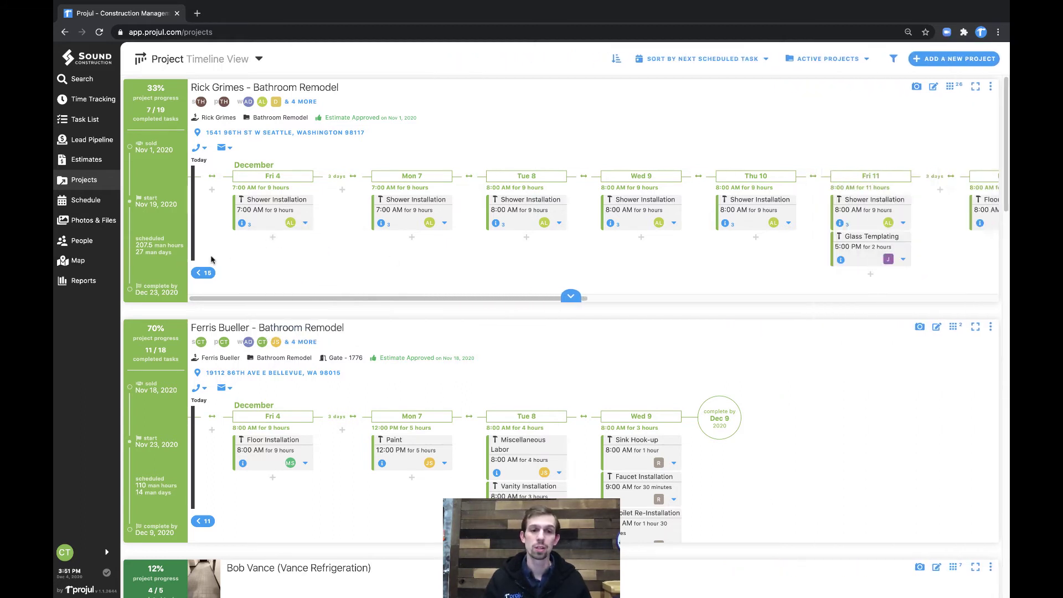
pyautogui.click(305, 223)
pyautogui.click(297, 268)
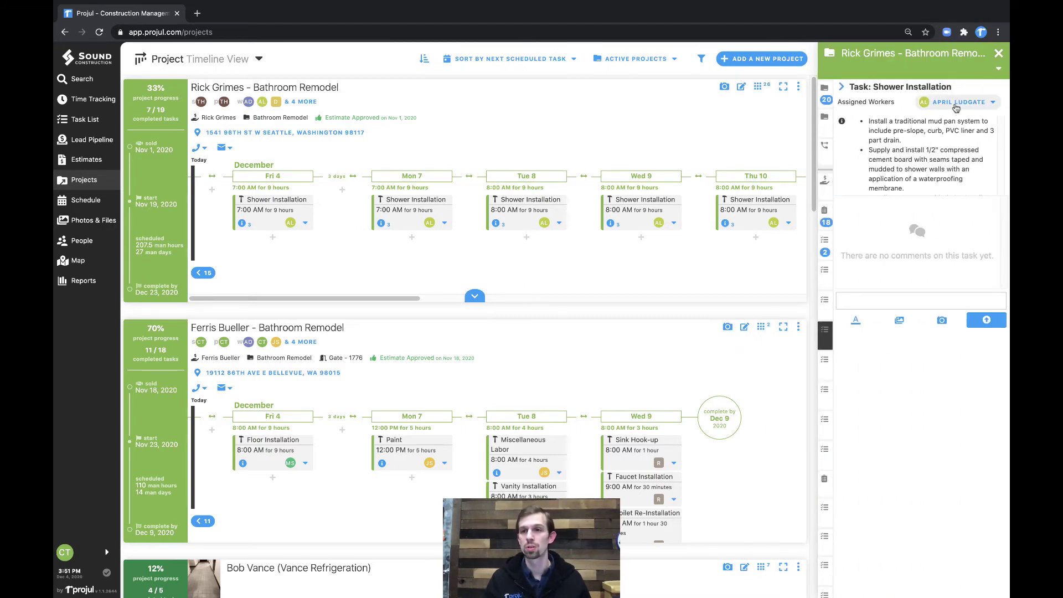
pyautogui.click(870, 300)
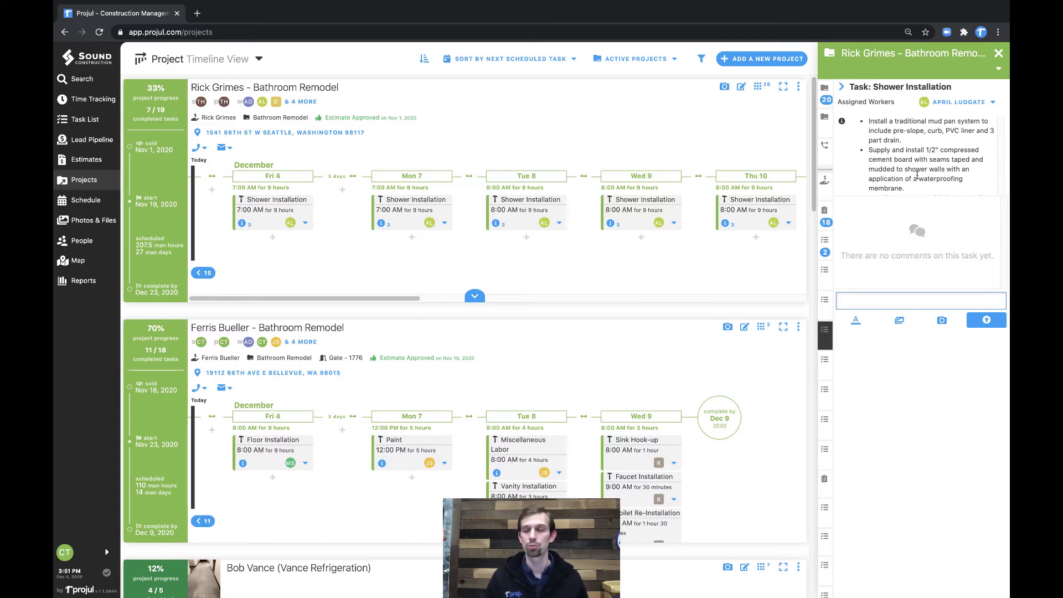
pyautogui.click(998, 53)
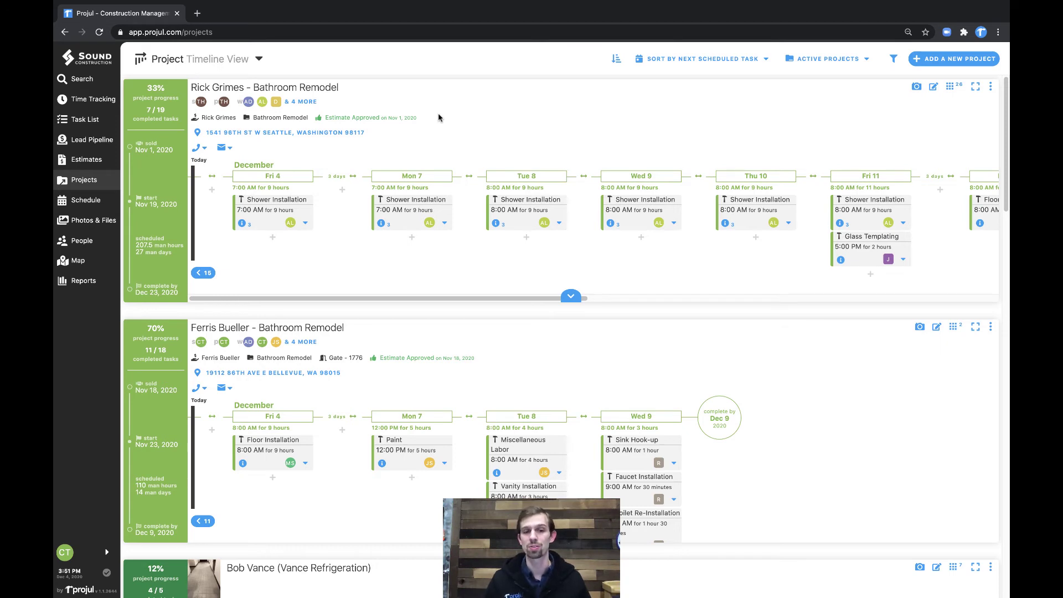
# View the project status choices, including completed projects and project templates, and the first project's additional actions.
pyautogui.click(848, 70)
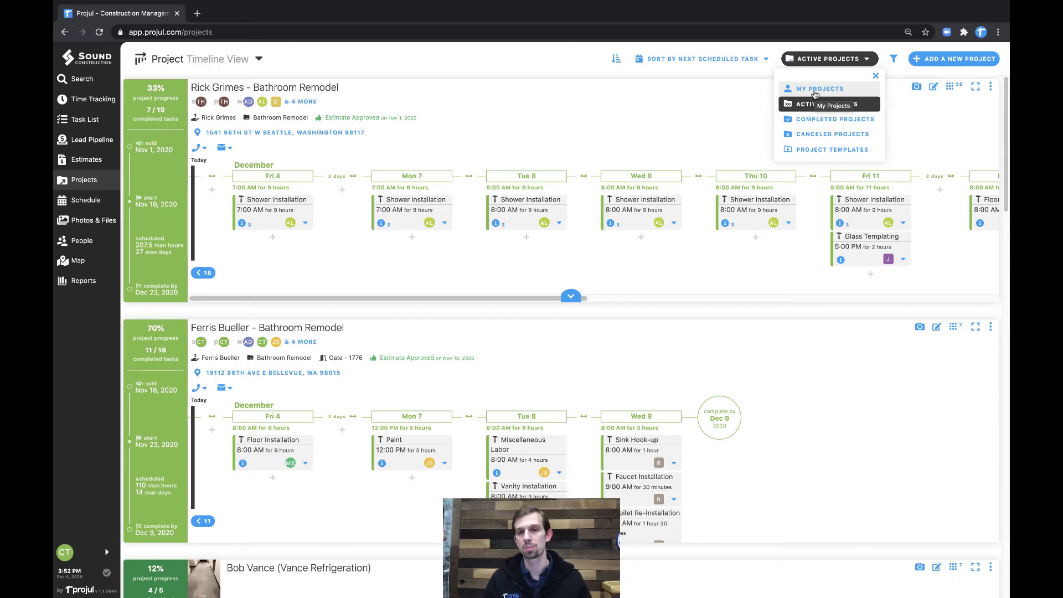
pyautogui.click(871, 109)
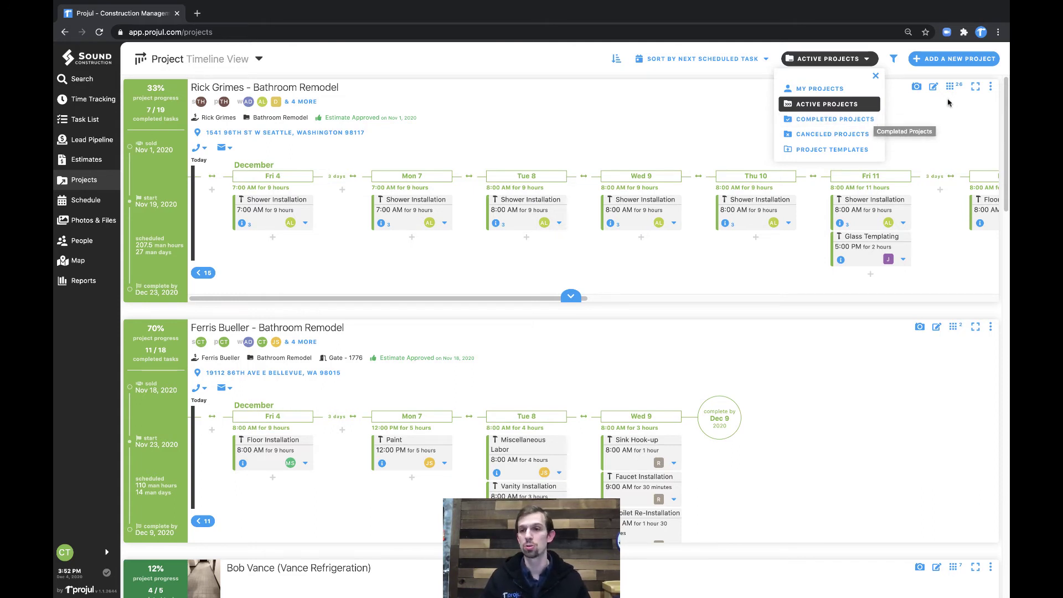
pyautogui.click(990, 87)
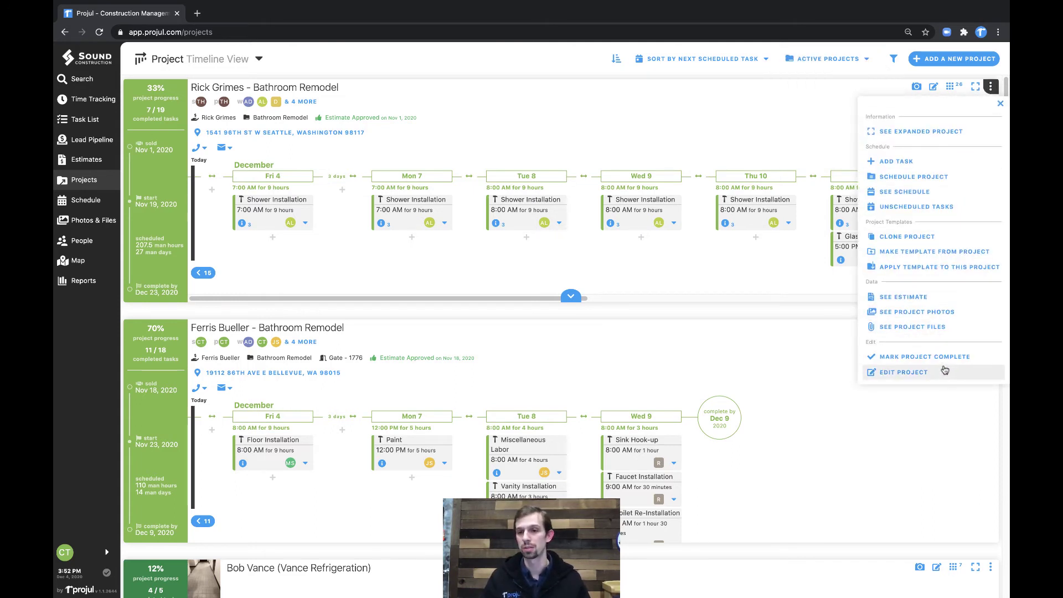
pyautogui.click(813, 60)
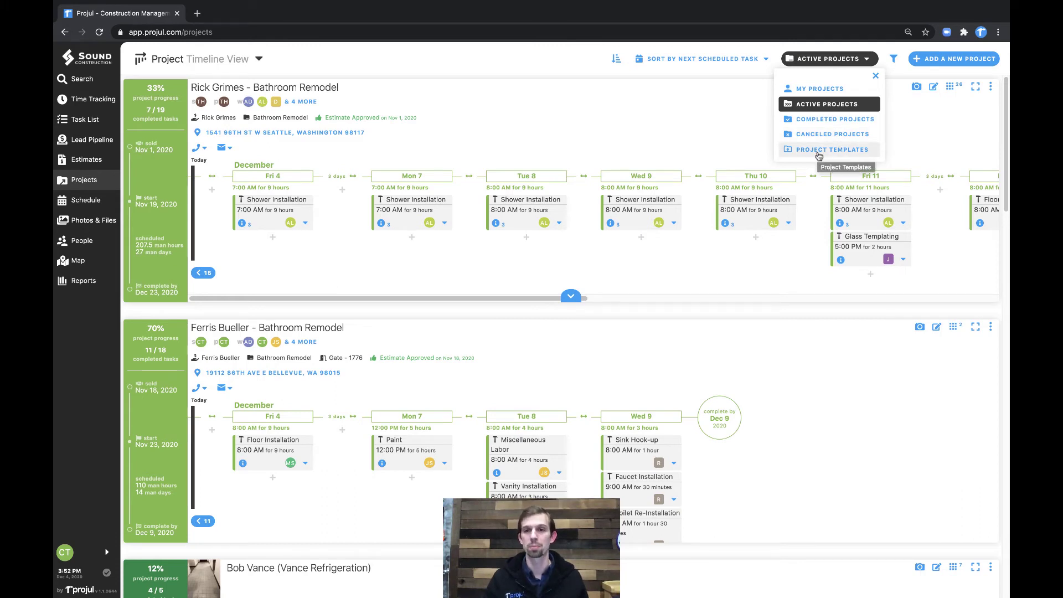
pyautogui.click(581, 108)
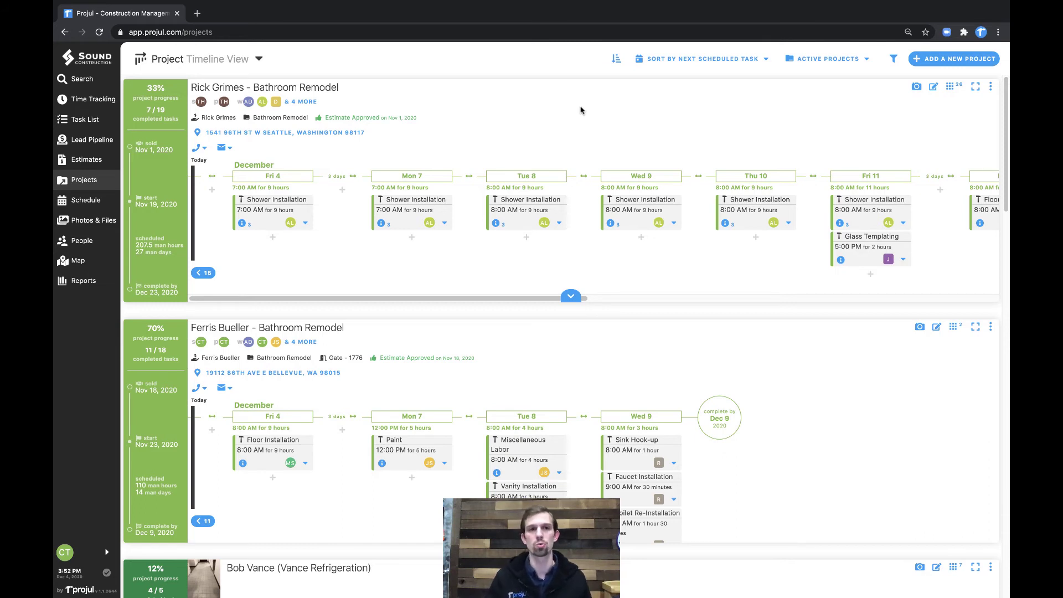
pyautogui.click(828, 59)
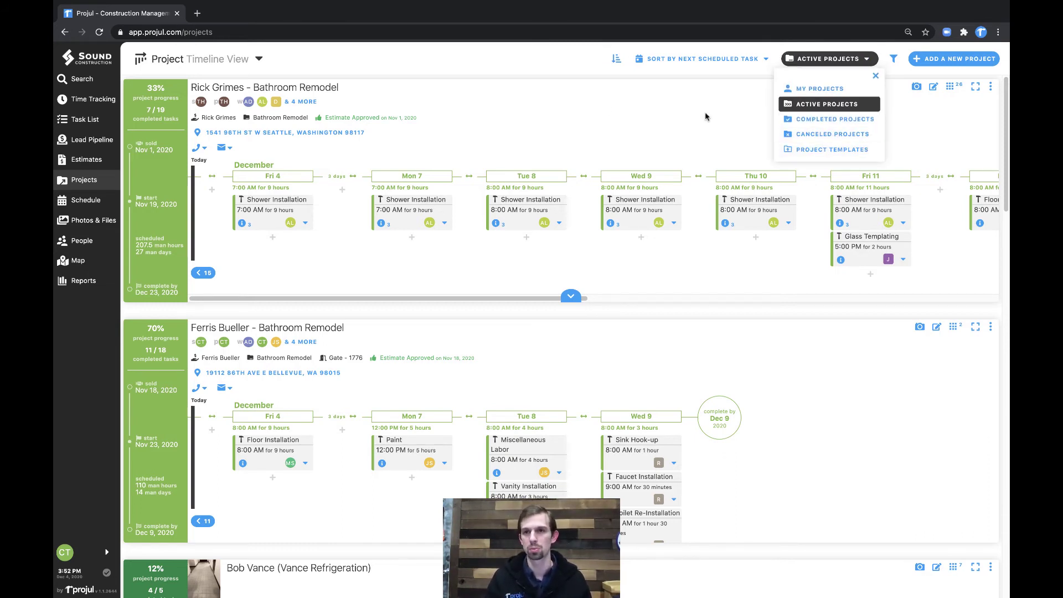
# View the categories available for filtering the project list and close the filter without applying one.
pyautogui.click(894, 59)
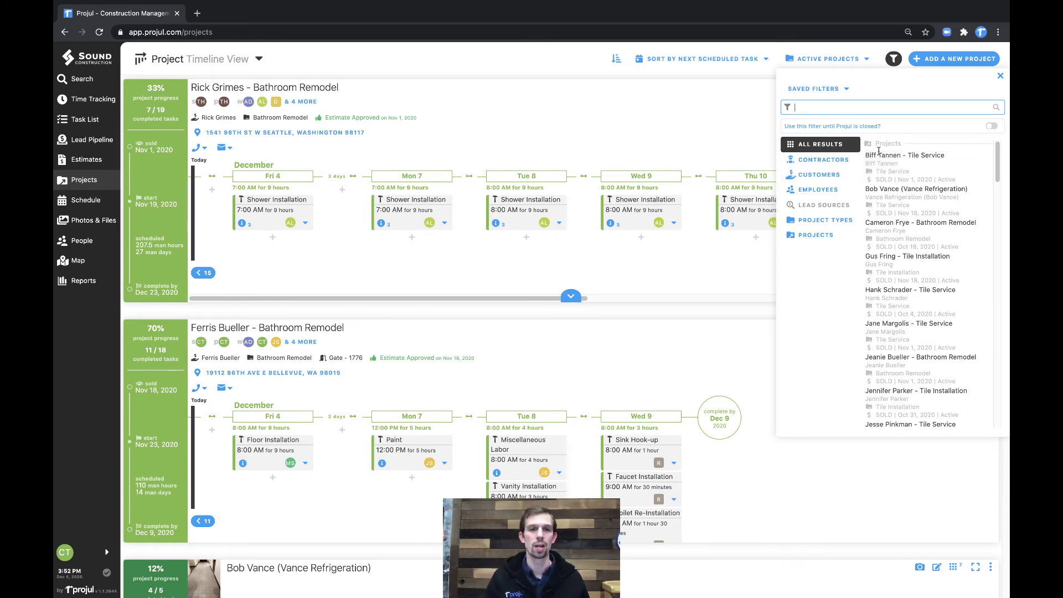
pyautogui.click(703, 97)
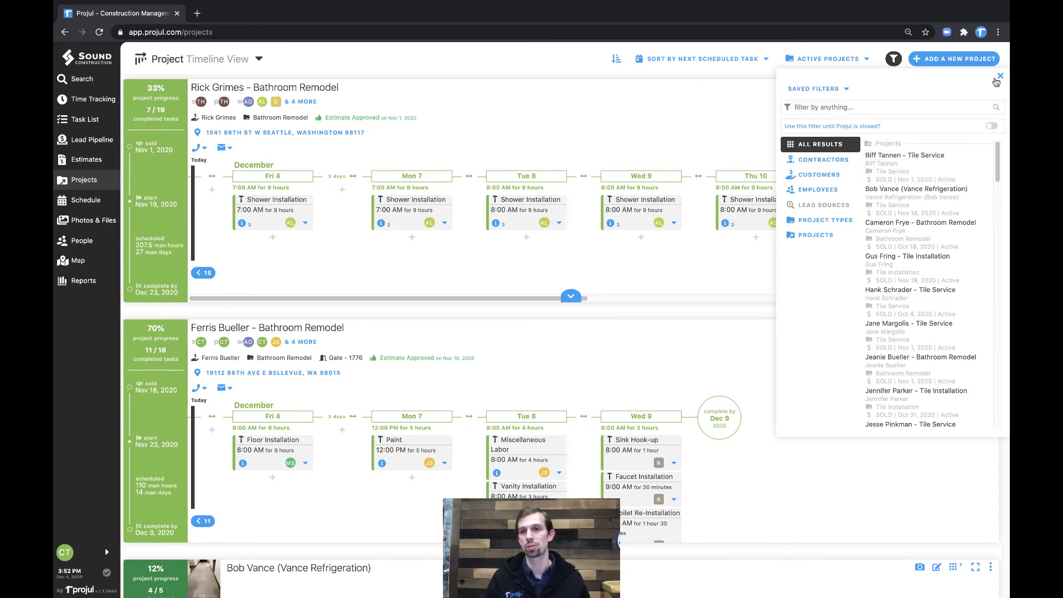
pyautogui.click(1000, 76)
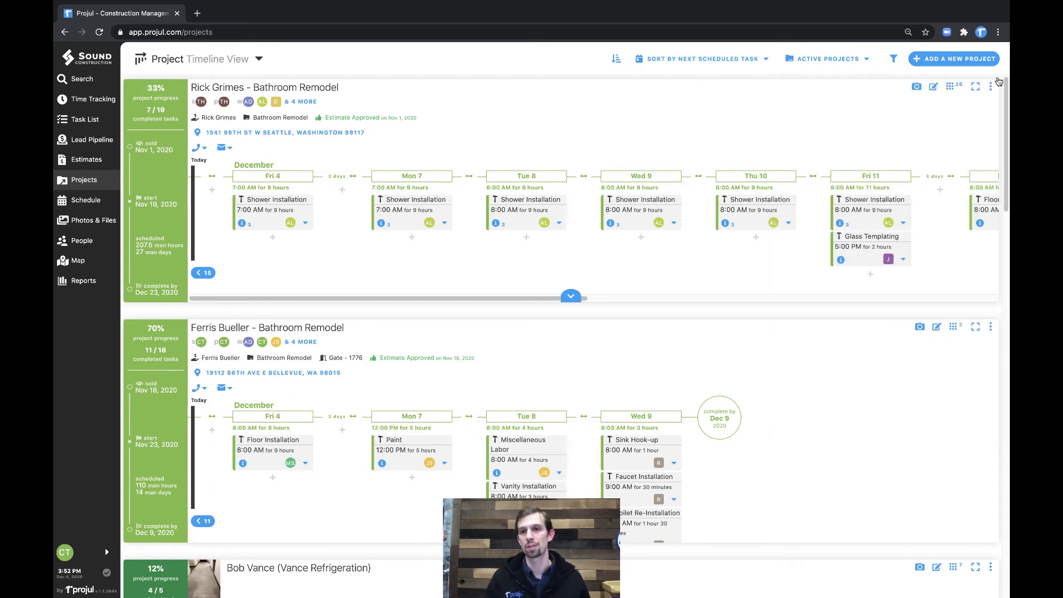
# Start a new project with a new customer, review the customer and project fields, and close the form without saving.
pyautogui.click(954, 60)
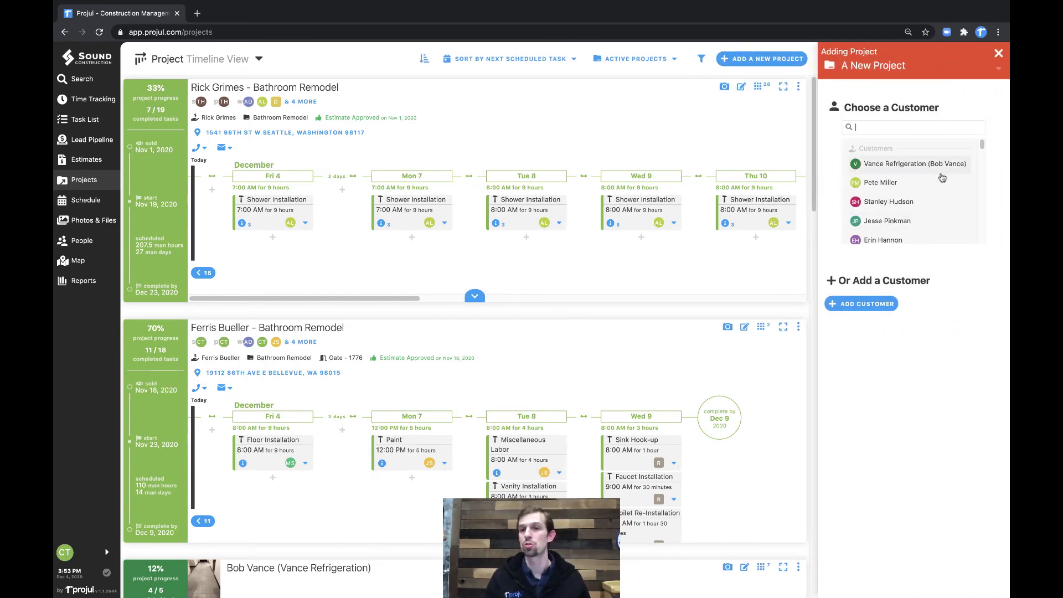
pyautogui.click(882, 307)
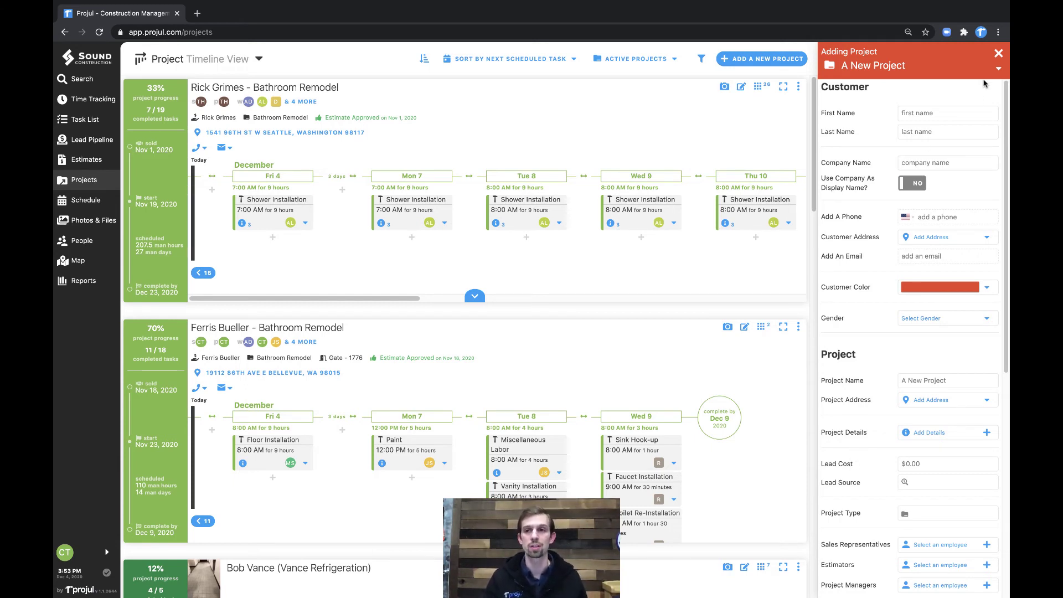
pyautogui.click(997, 58)
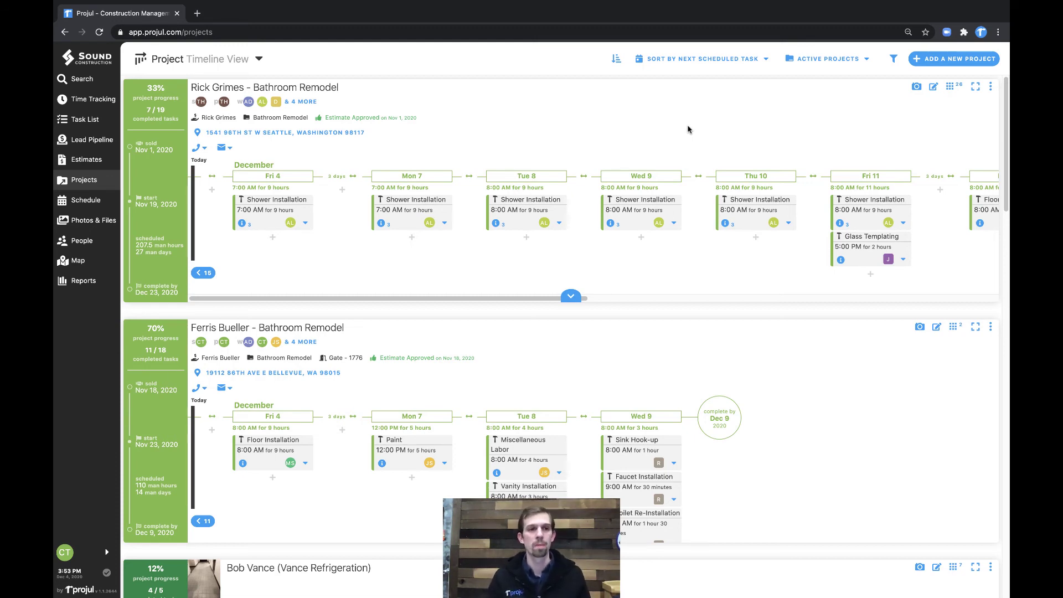
# Switch the projects to Month View and view the first project's scheduled tasks for December 4.
pyautogui.click(252, 59)
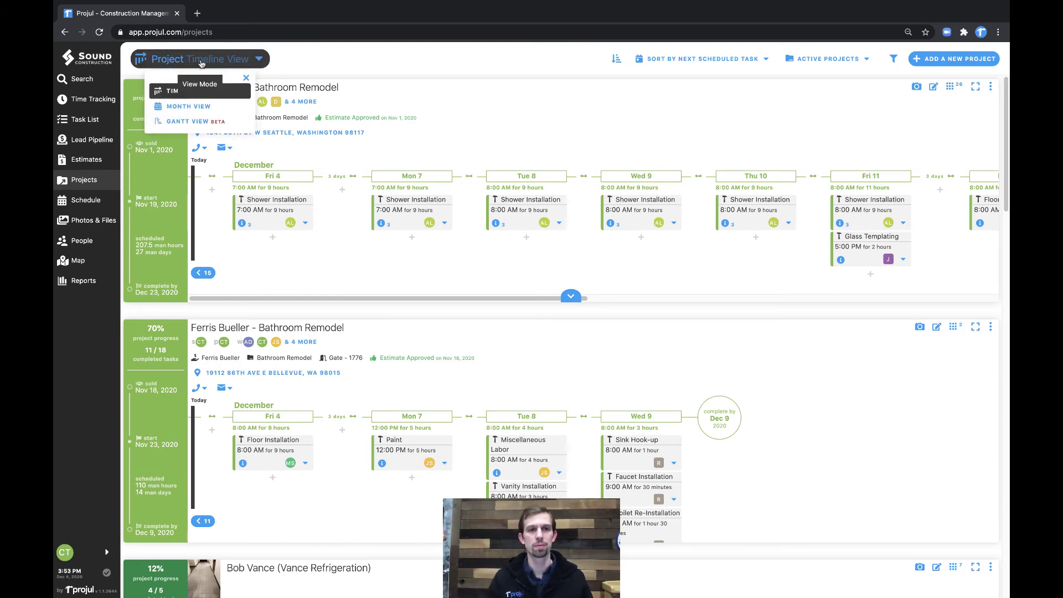
pyautogui.click(173, 108)
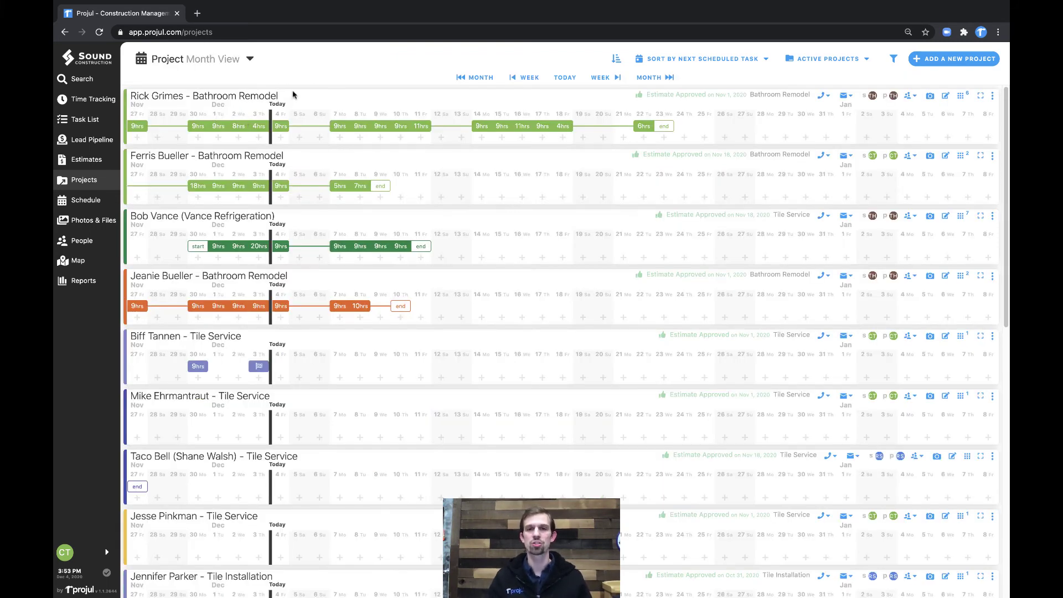
pyautogui.click(274, 127)
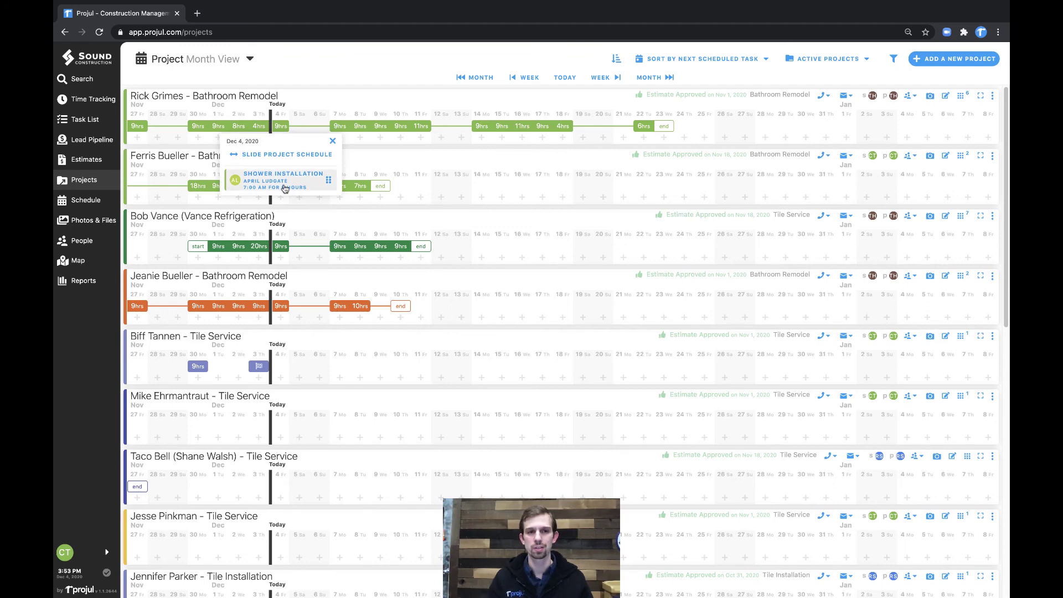
# Slide all of the first project's events on and after Dec 7, 2020 to Dec 14, 2020.
pyautogui.click(341, 127)
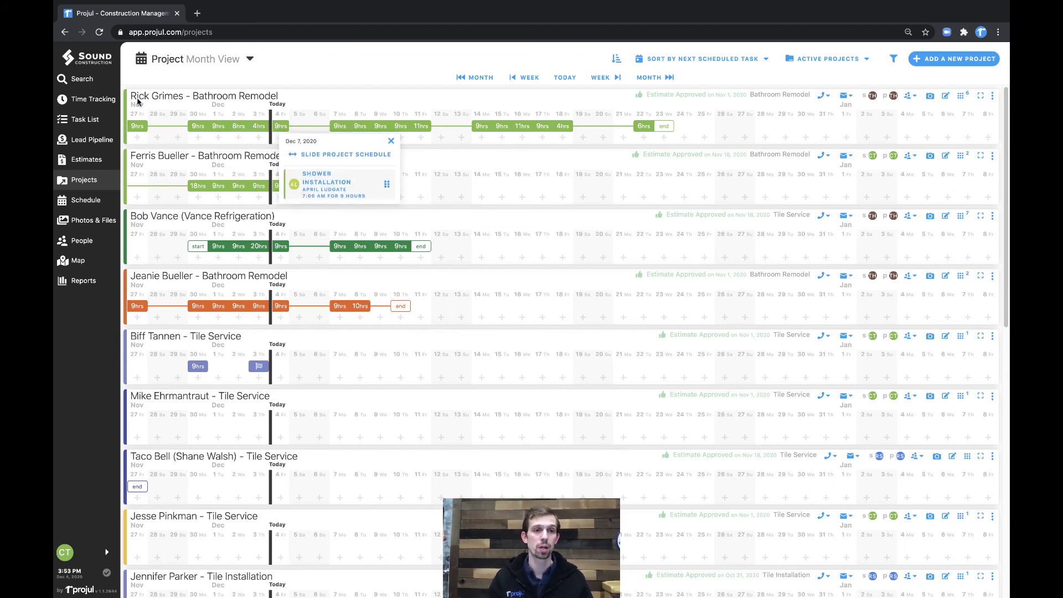
pyautogui.click(362, 156)
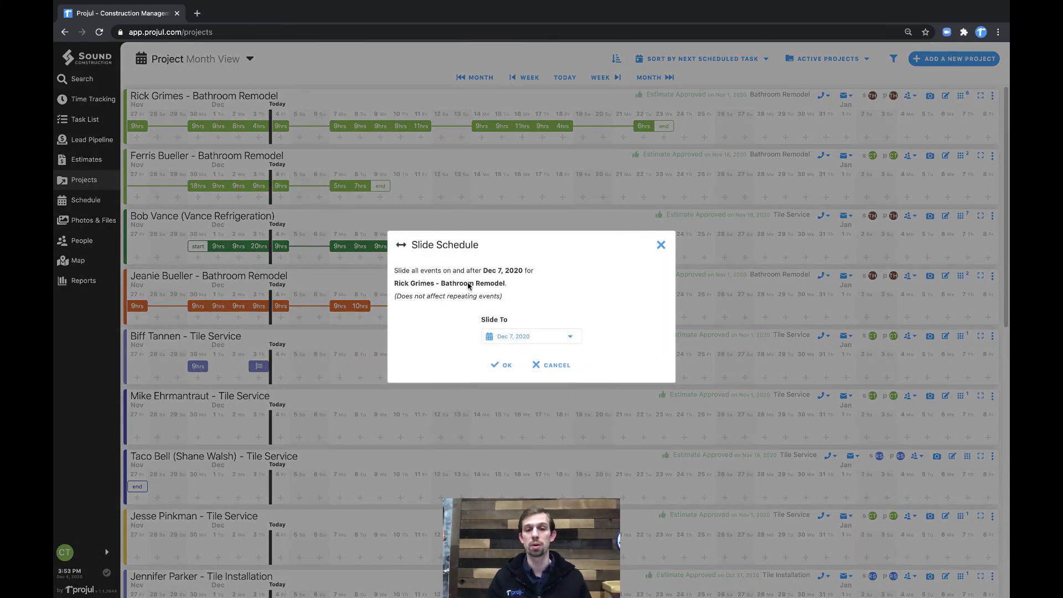
pyautogui.click(516, 337)
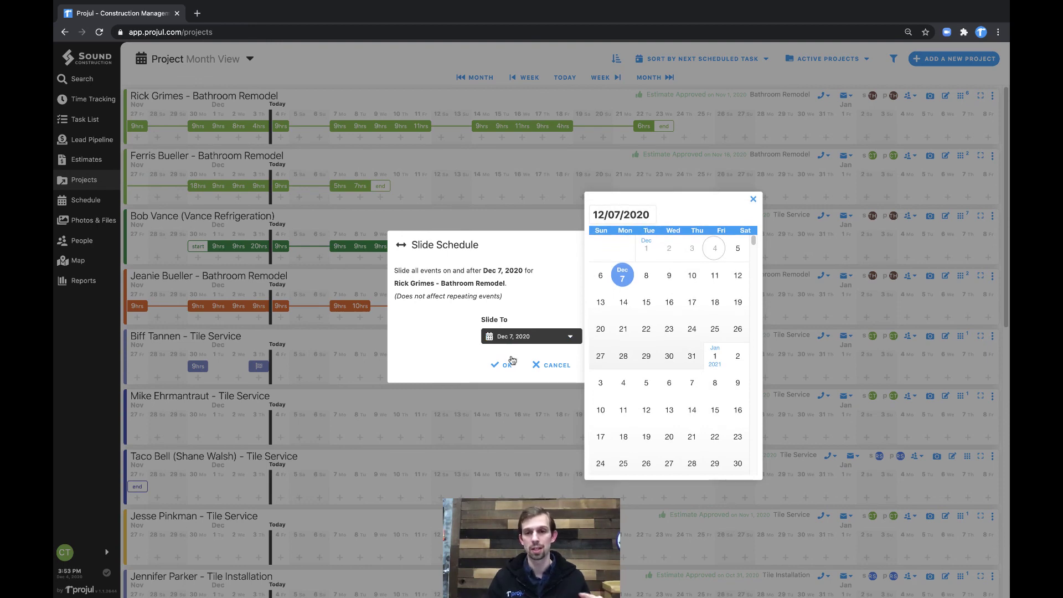
pyautogui.click(621, 313)
pyautogui.click(501, 365)
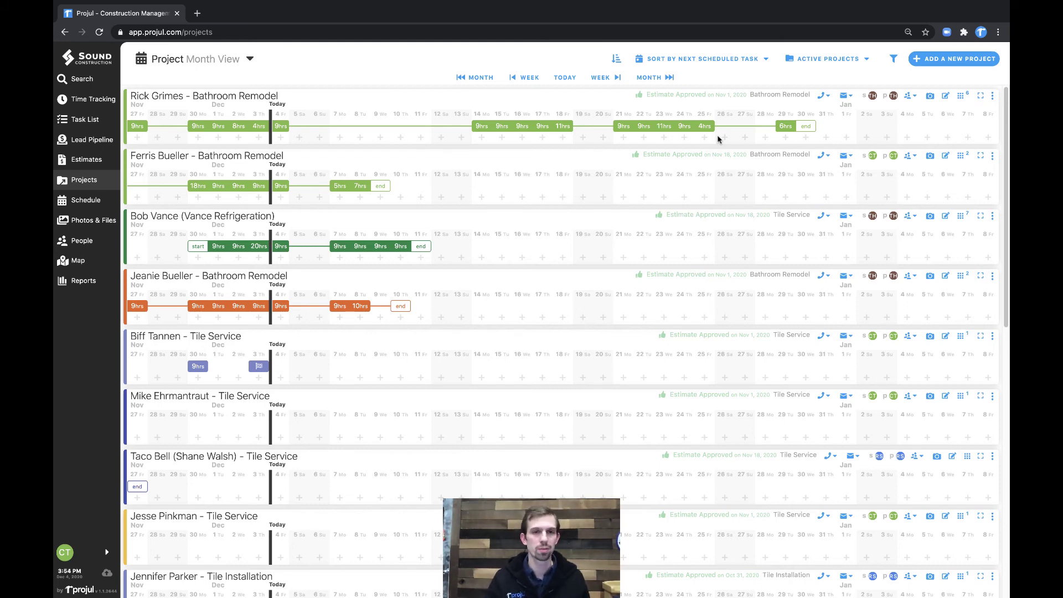
# Slide the first project's schedule from Dec 14, 2020 back to Dec 7, 2020.
pyautogui.click(481, 125)
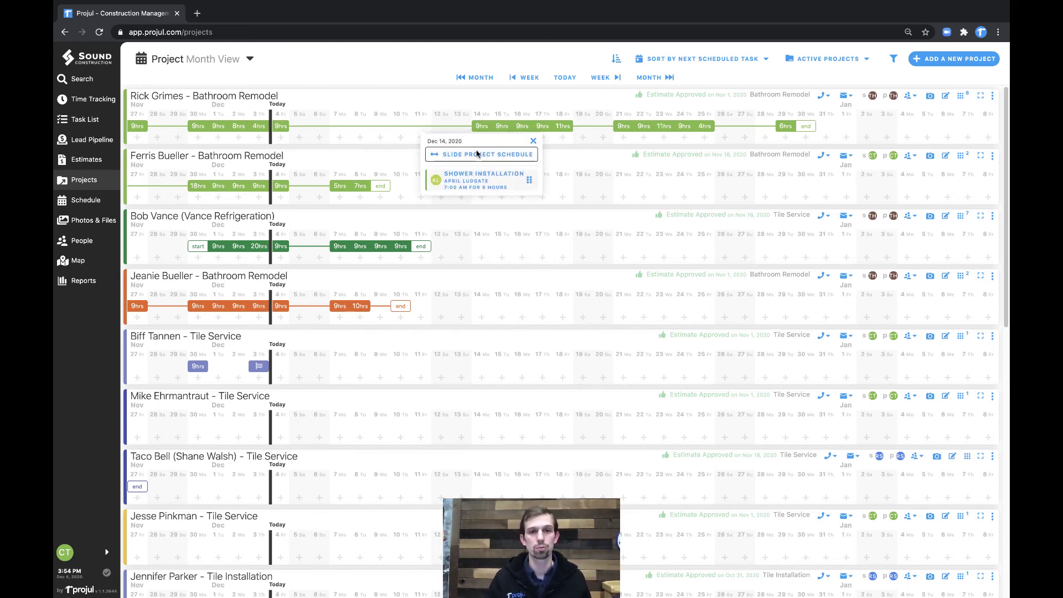
pyautogui.click(481, 154)
pyautogui.click(528, 336)
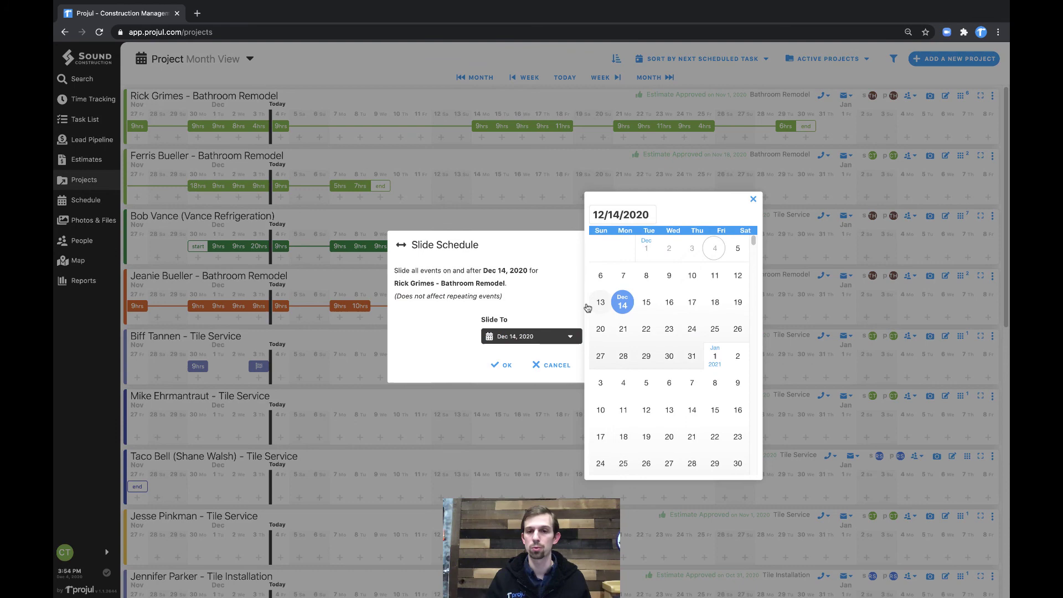
pyautogui.click(624, 275)
pyautogui.click(501, 365)
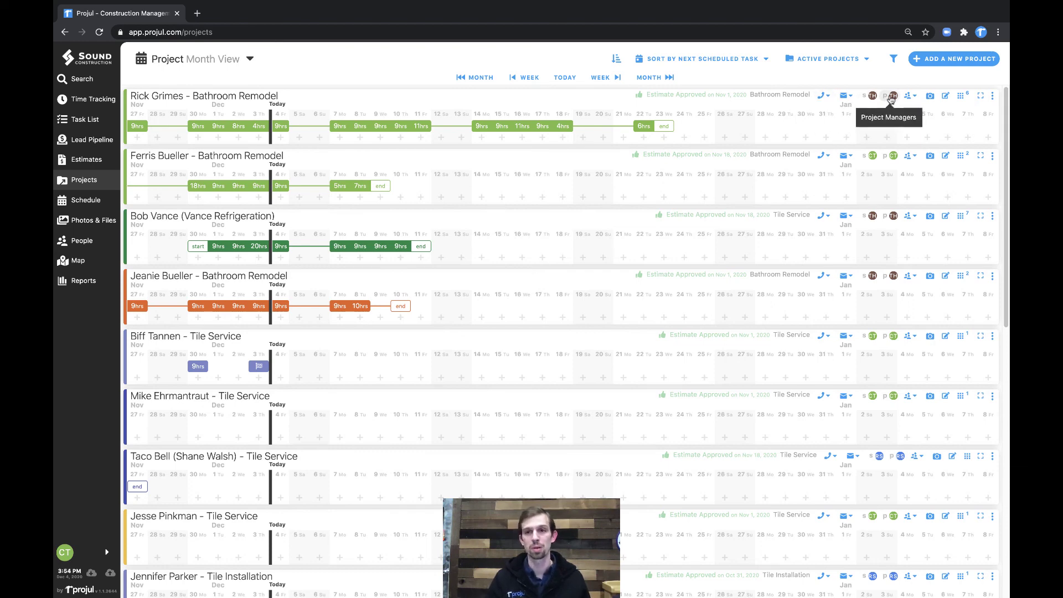
# Check the first project's team members, and sort the active projects by end date to review their order down the list.
pyautogui.click(909, 97)
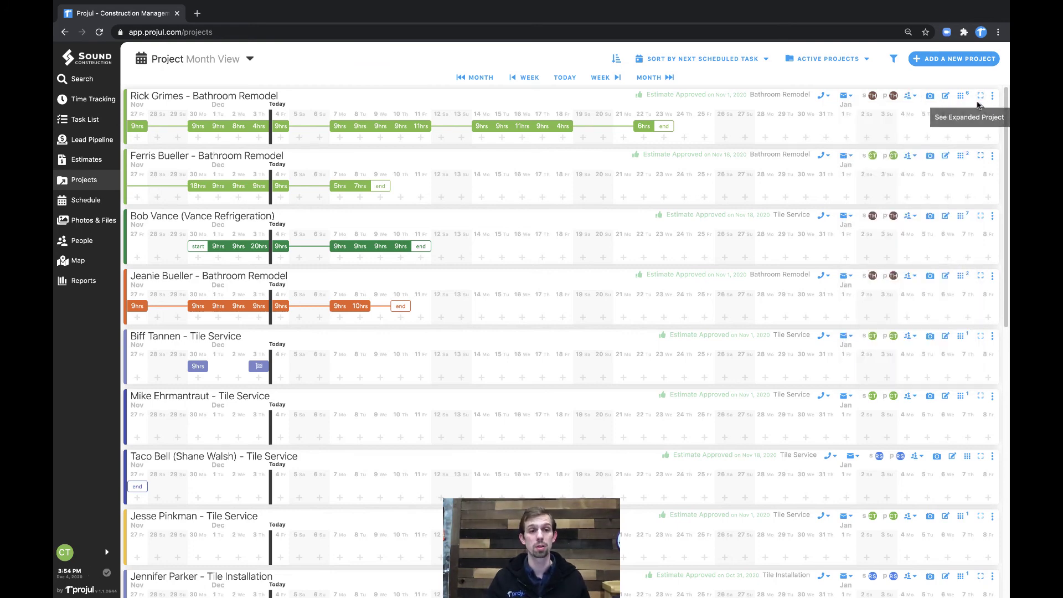
pyautogui.click(697, 62)
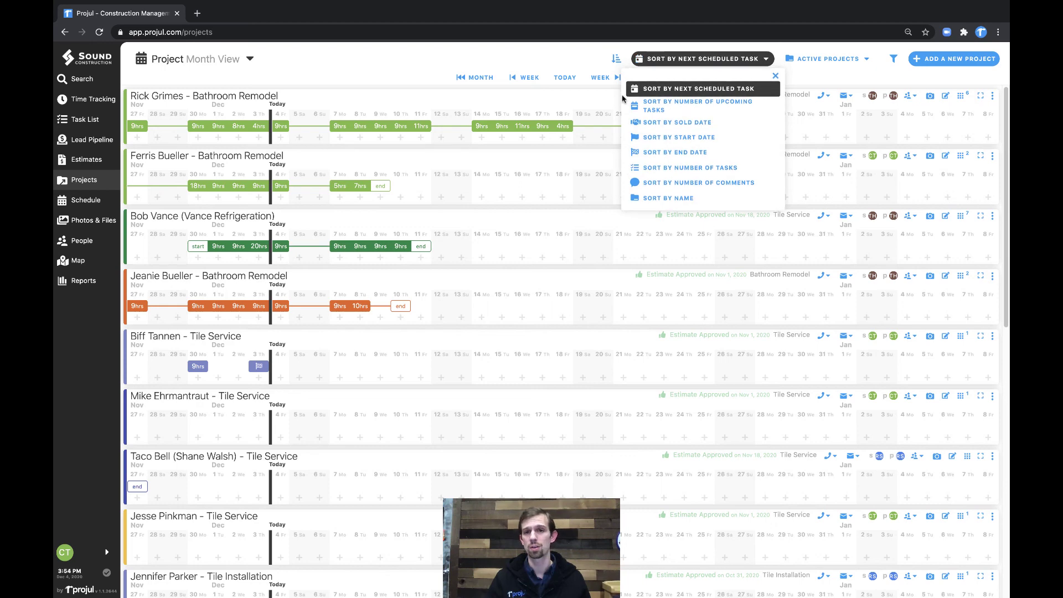
pyautogui.click(734, 157)
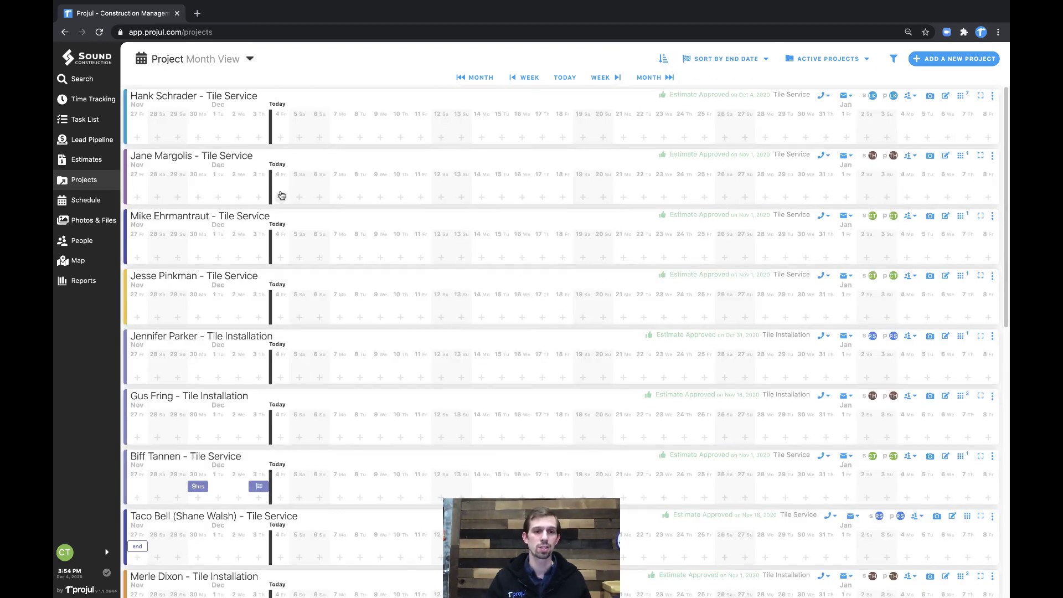
pyautogui.scroll(-8, 235, 222)
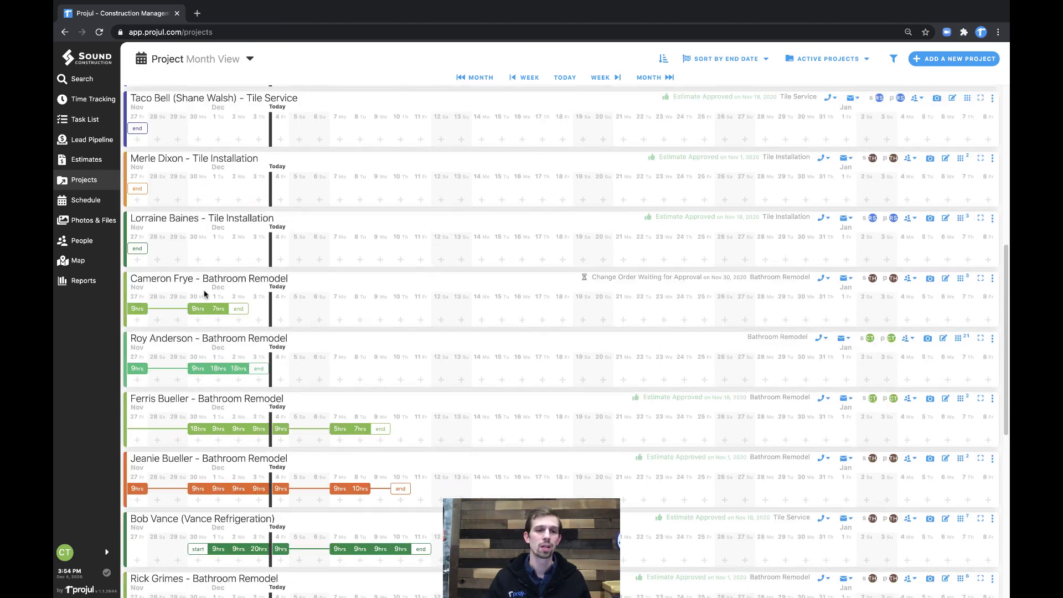
pyautogui.scroll(-2, 249, 304)
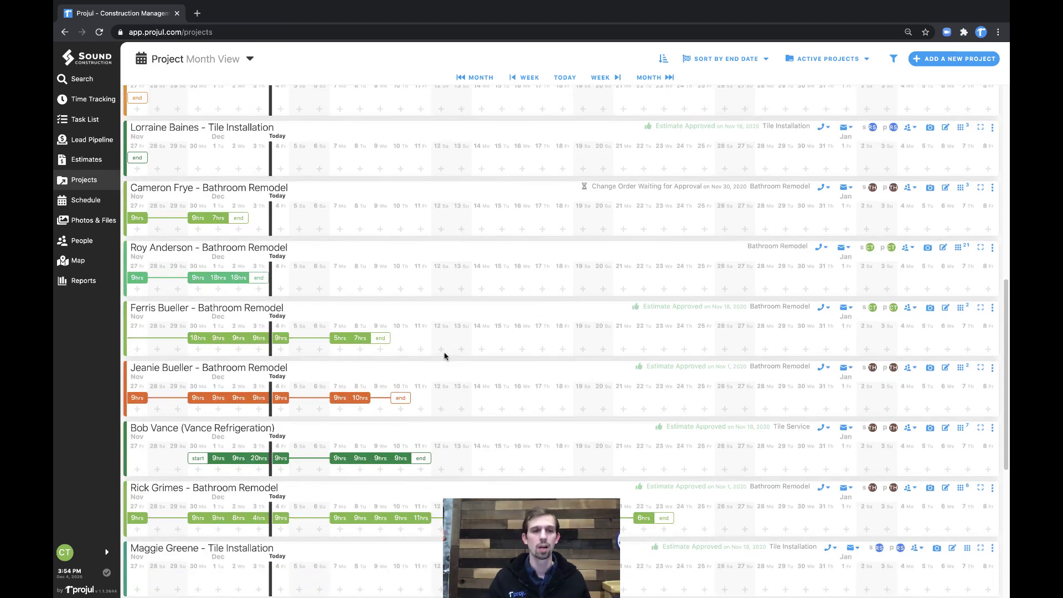
pyautogui.scroll(-3, 288, 307)
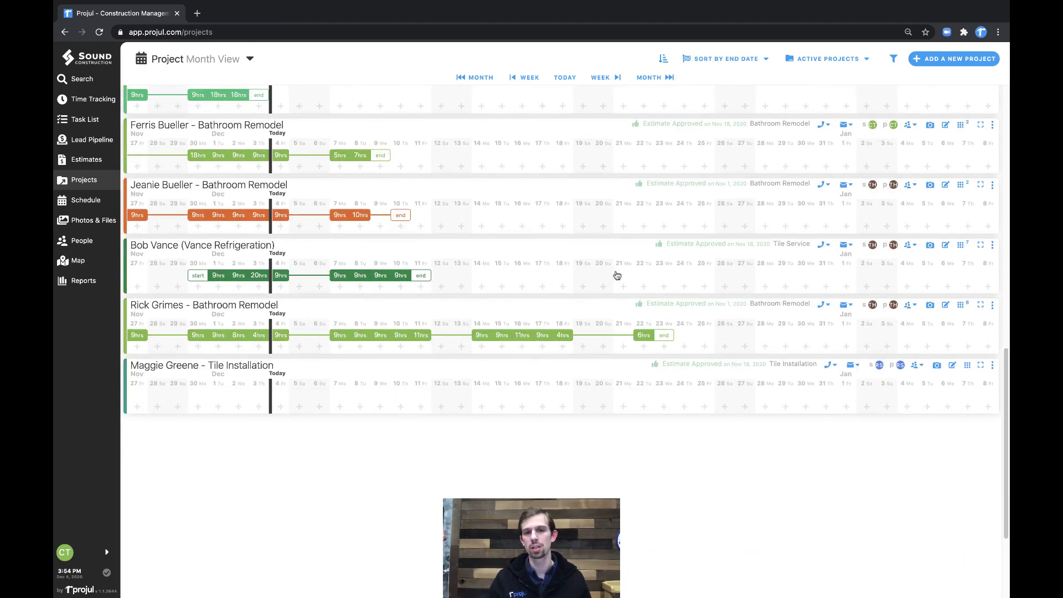
# Look over the project filter categories without applying one, and switch the projects back to Timeline View.
pyautogui.click(896, 61)
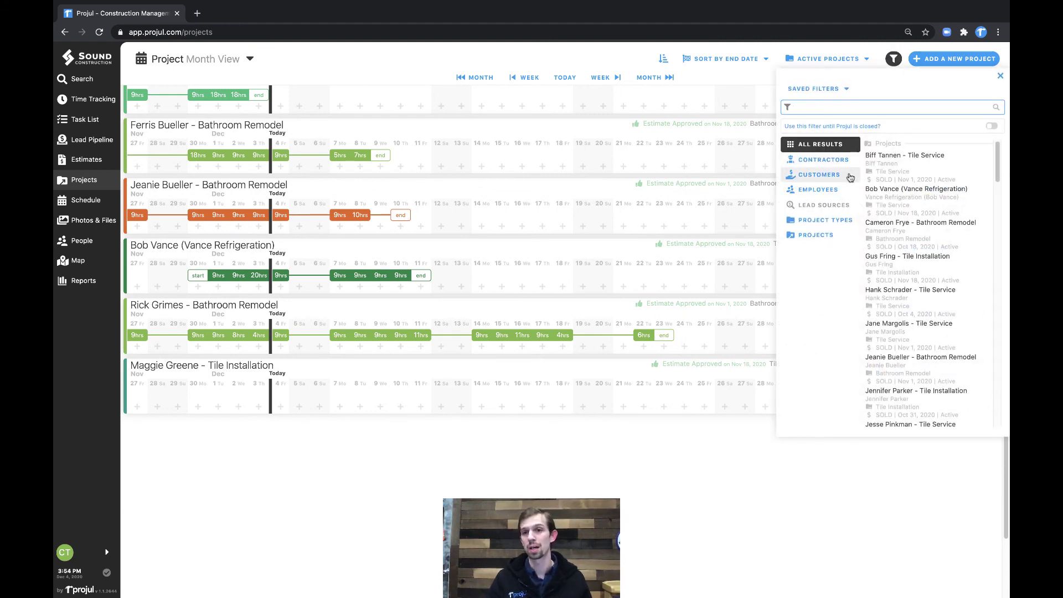
pyautogui.click(1005, 77)
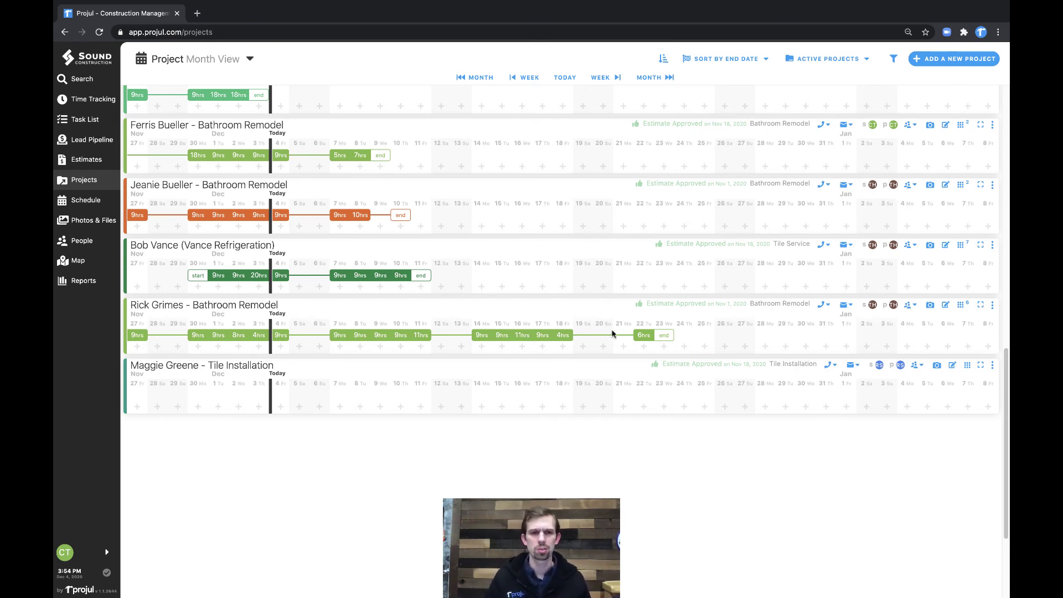
pyautogui.scroll(15, 435, 302)
pyautogui.click(231, 67)
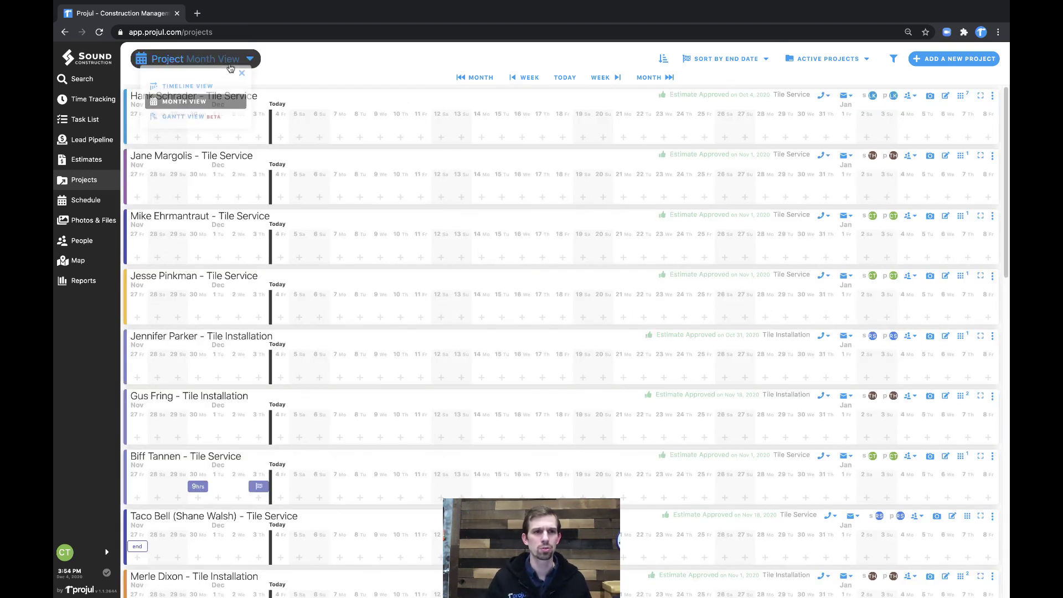
pyautogui.click(187, 86)
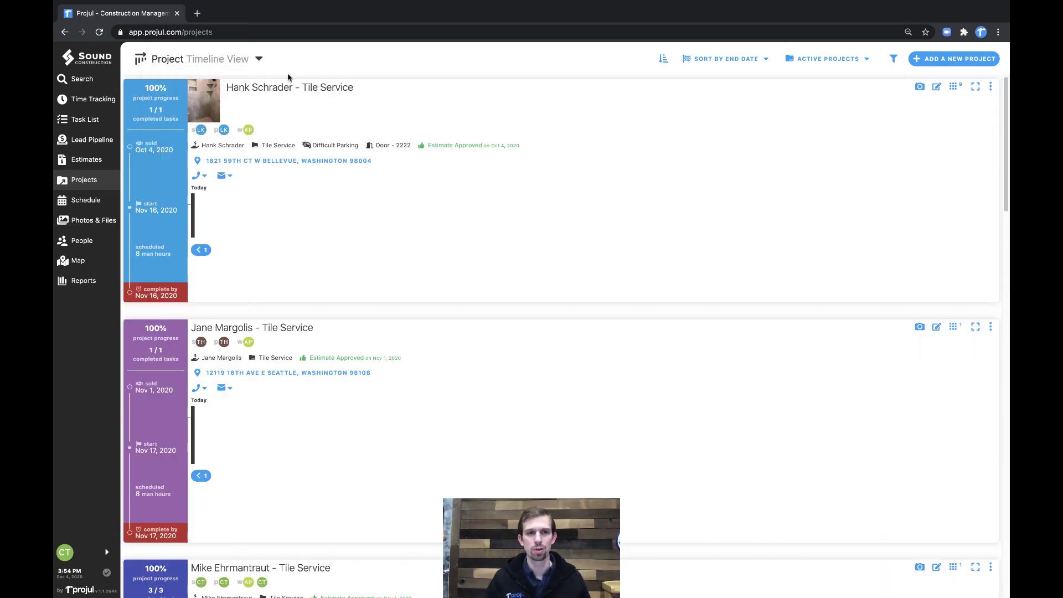